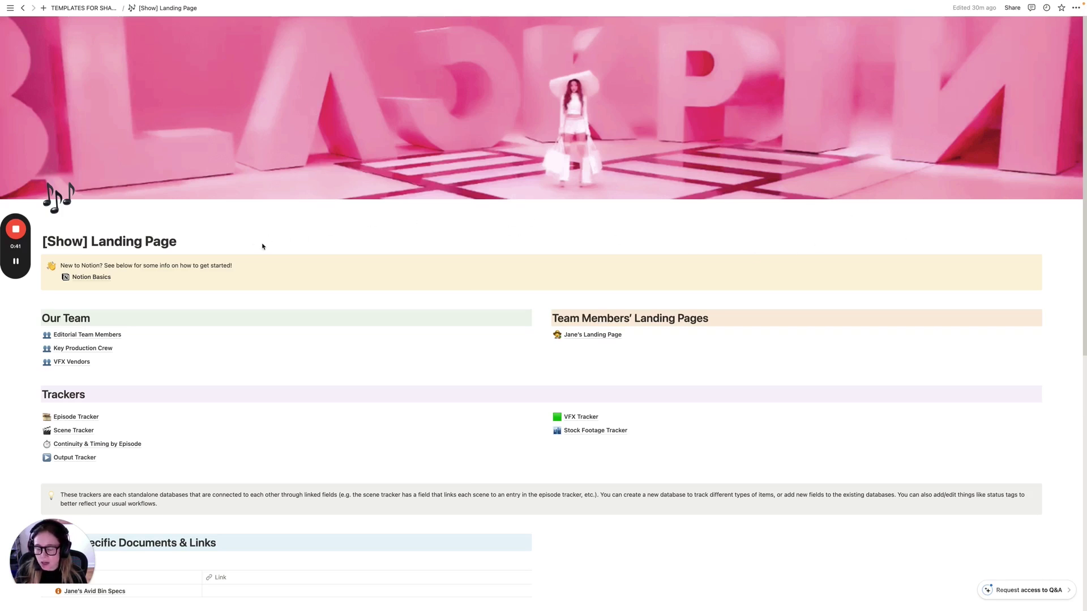
Step: Visit the Notion Basics page, return to the landing page and open Editorial Team Members
click(78, 244)
mouse_move(109, 241)
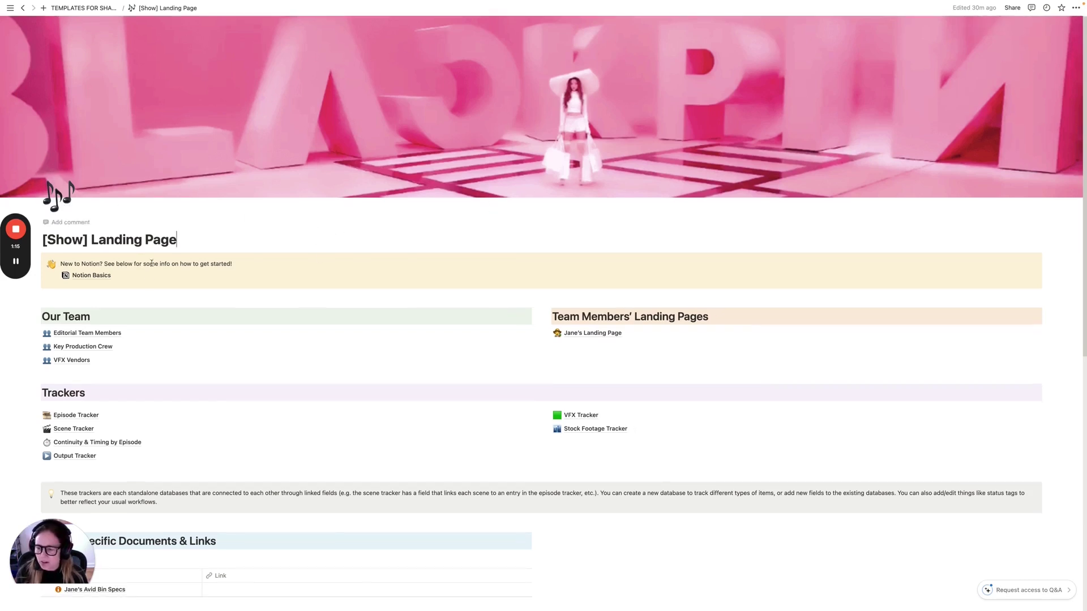
scroll(85, 270, down, 1)
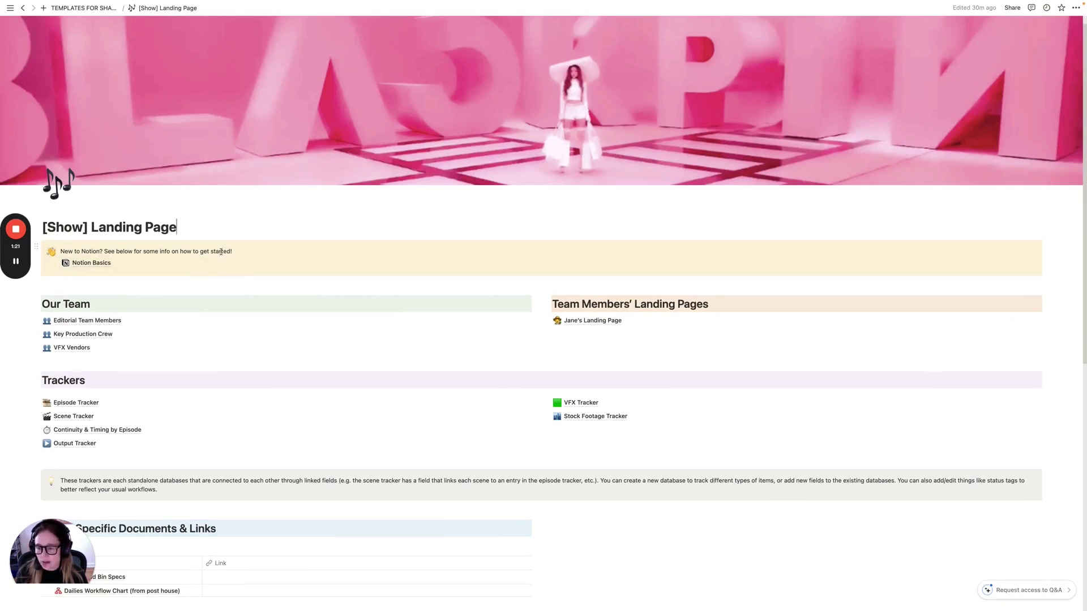
mouse_move(91, 275)
click(91, 262)
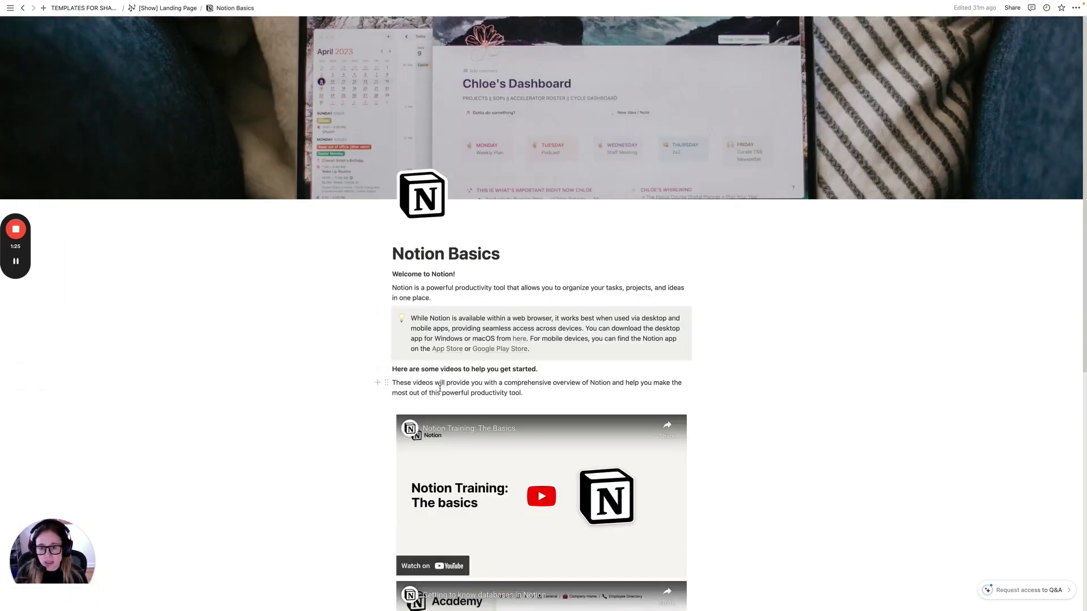
scroll(332, 254, down, 3)
scroll(335, 266, down, 2)
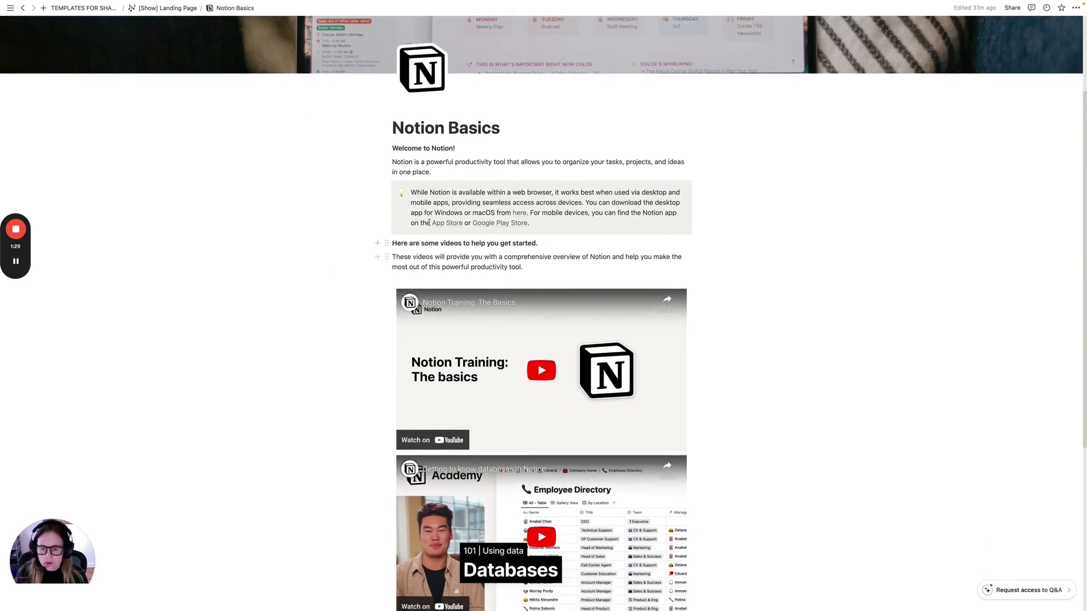
scroll(346, 259, down, 5)
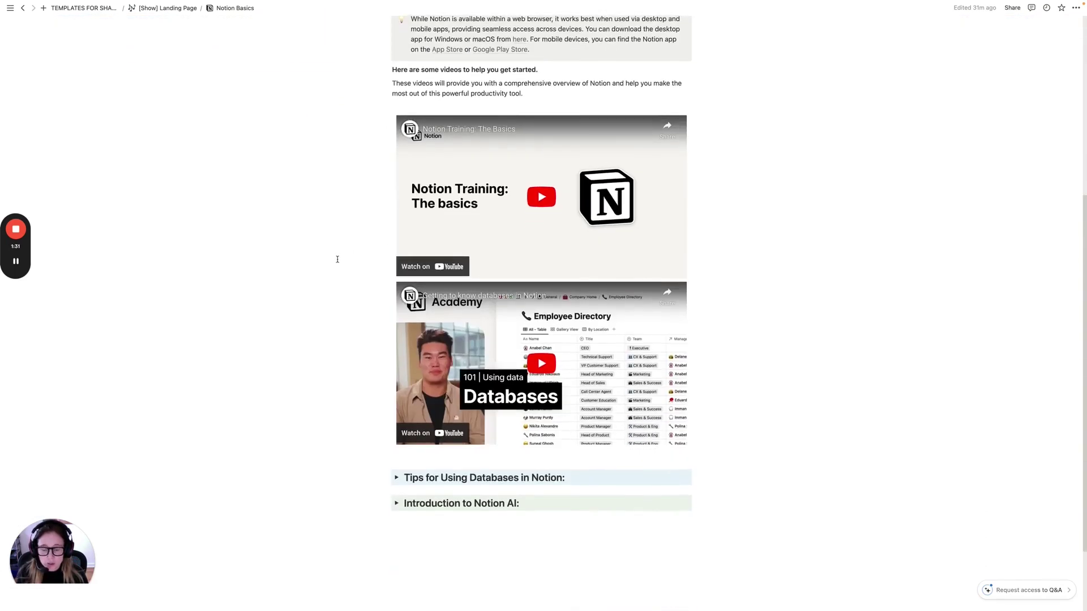
scroll(340, 259, down, 2)
scroll(338, 260, up, 2)
scroll(337, 260, up, 2)
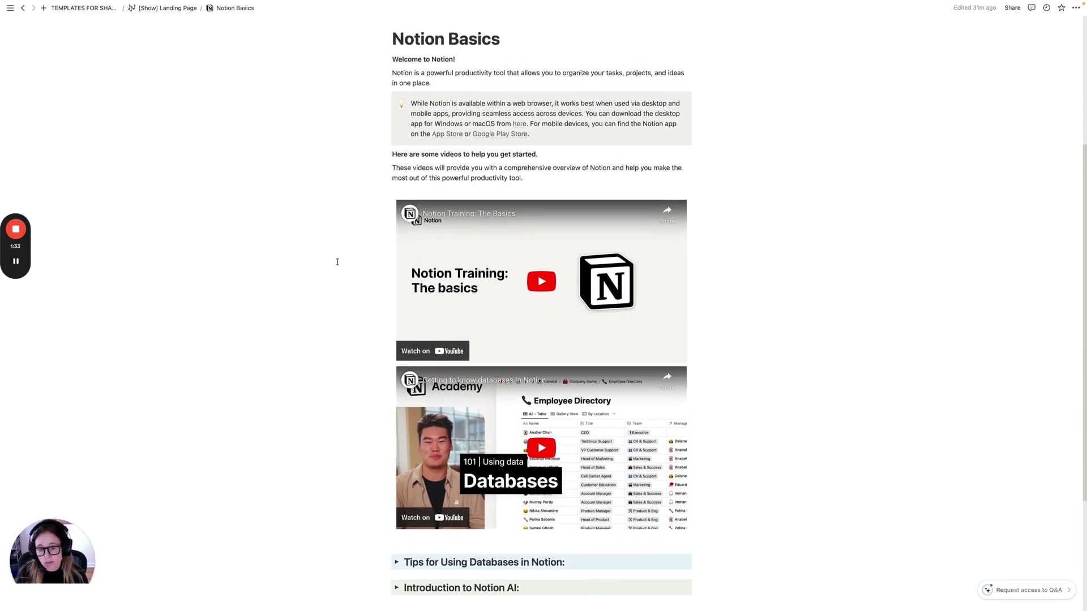
scroll(337, 260, up, 2)
scroll(337, 262, up, 1)
scroll(337, 262, up, 1)
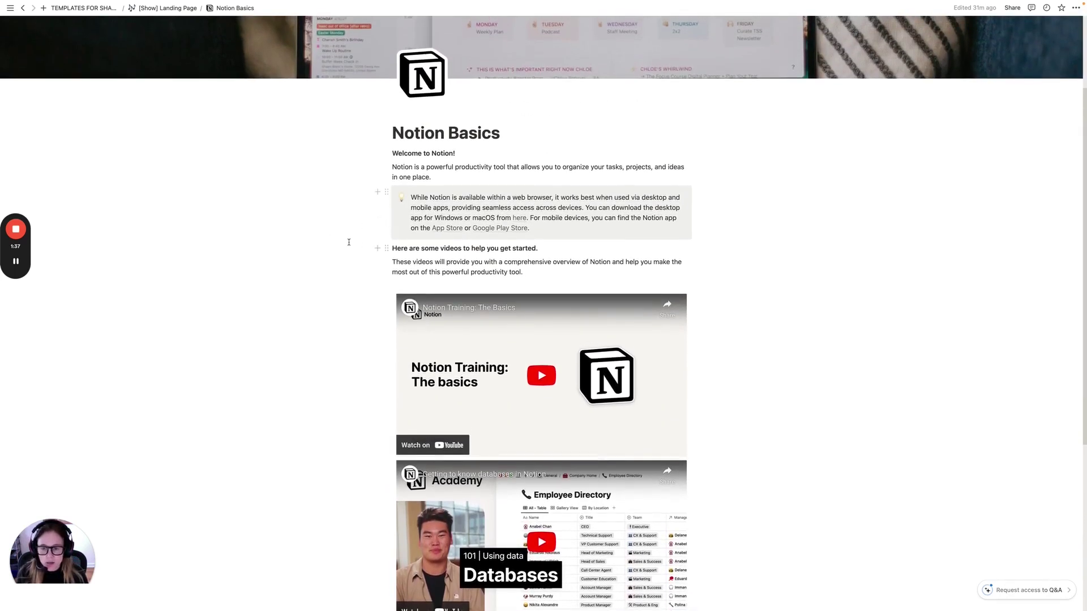
scroll(355, 245, up, 1)
scroll(367, 283, up, 2)
scroll(367, 283, up, 2)
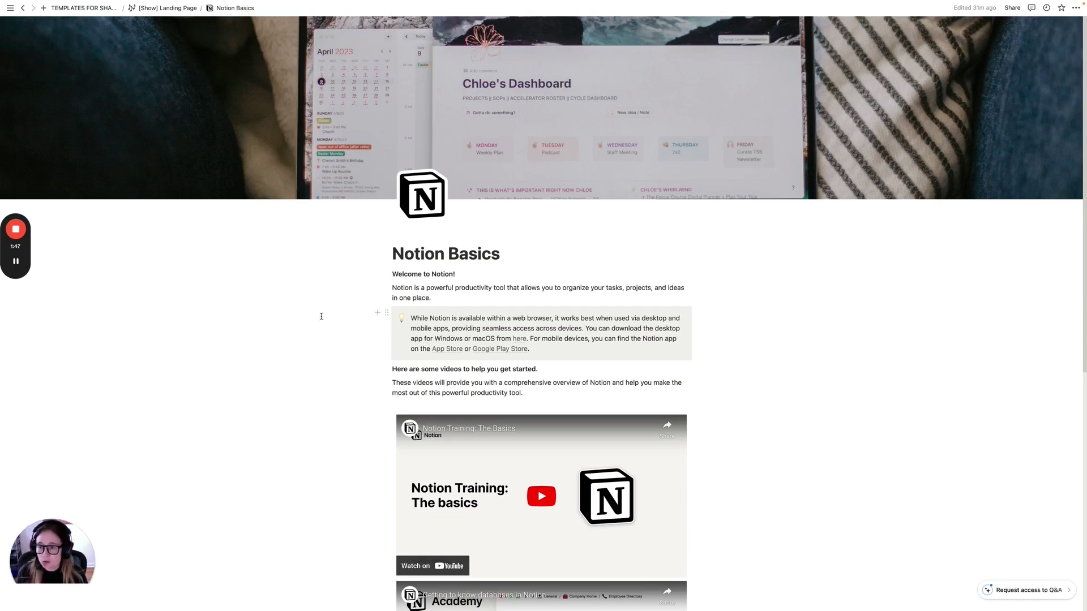
scroll(358, 325, down, 4)
scroll(357, 325, down, 2)
scroll(358, 325, down, 4)
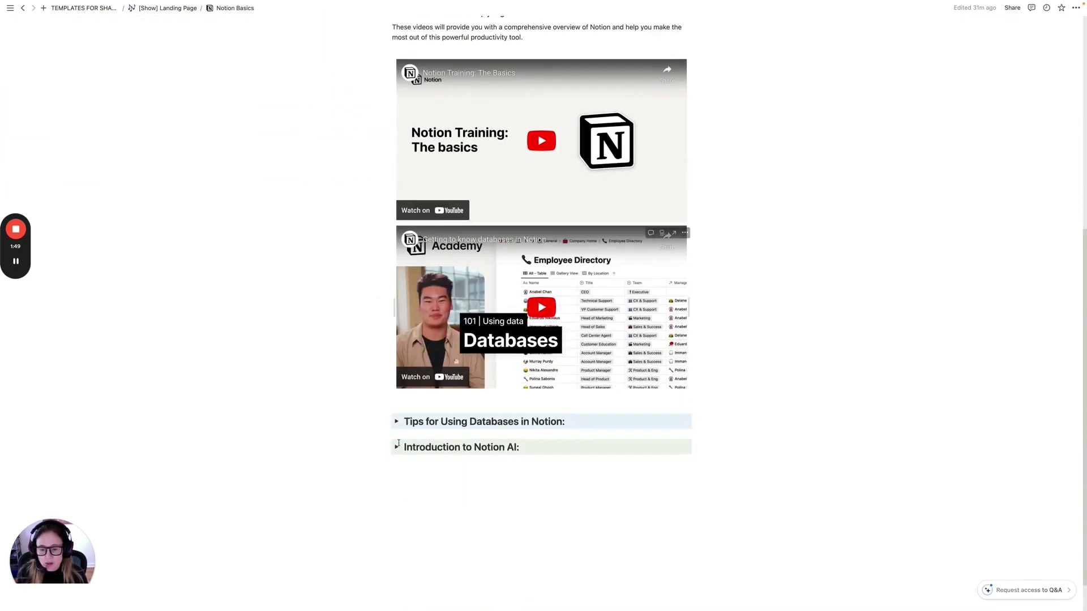
scroll(443, 136, up, 8)
scroll(444, 136, up, 2)
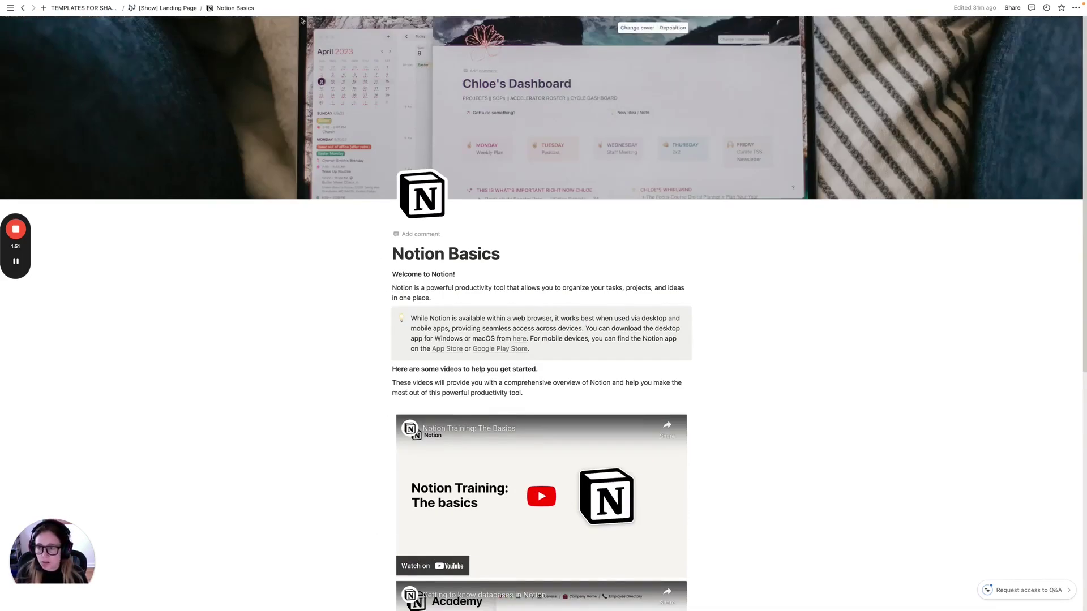
click(164, 8)
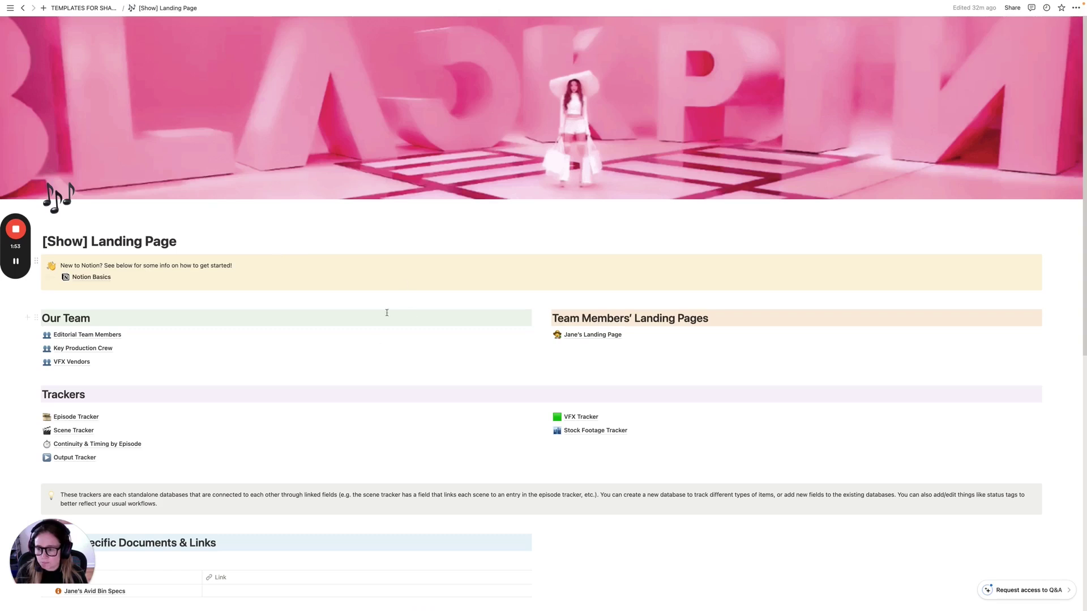
scroll(387, 371, down, 1)
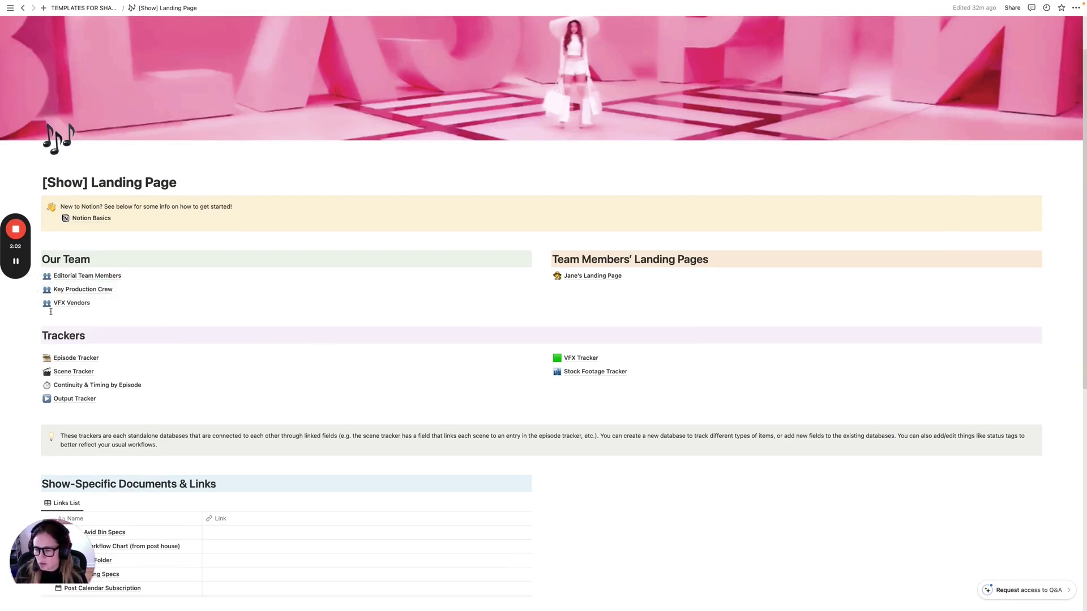
click(89, 276)
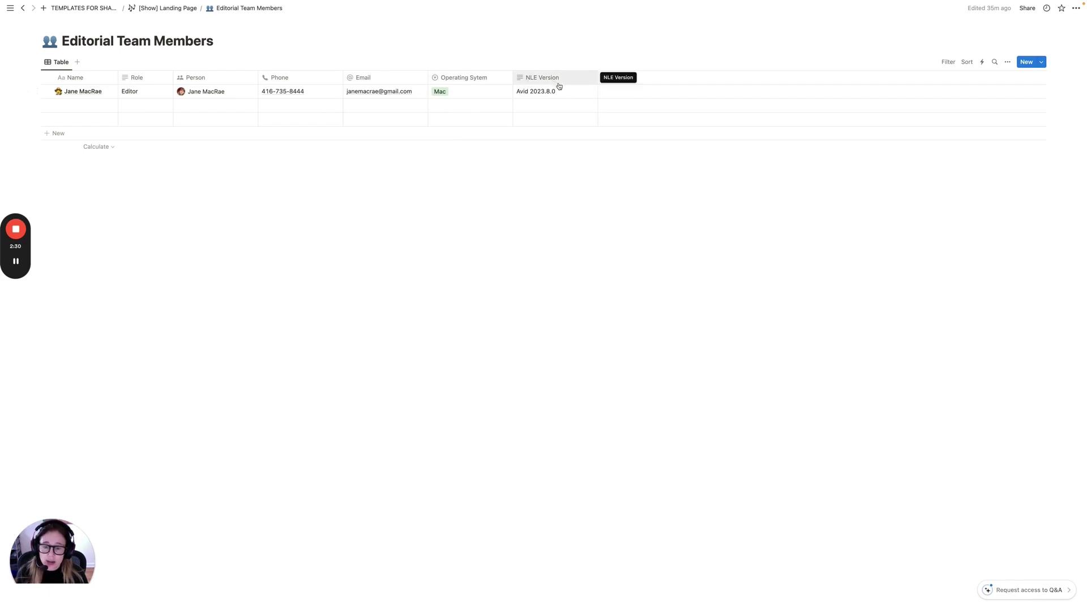
Step: Review the editor's full record in the side peek, then return to the [Show] Landing Page
mouse_move(85, 91)
click(105, 90)
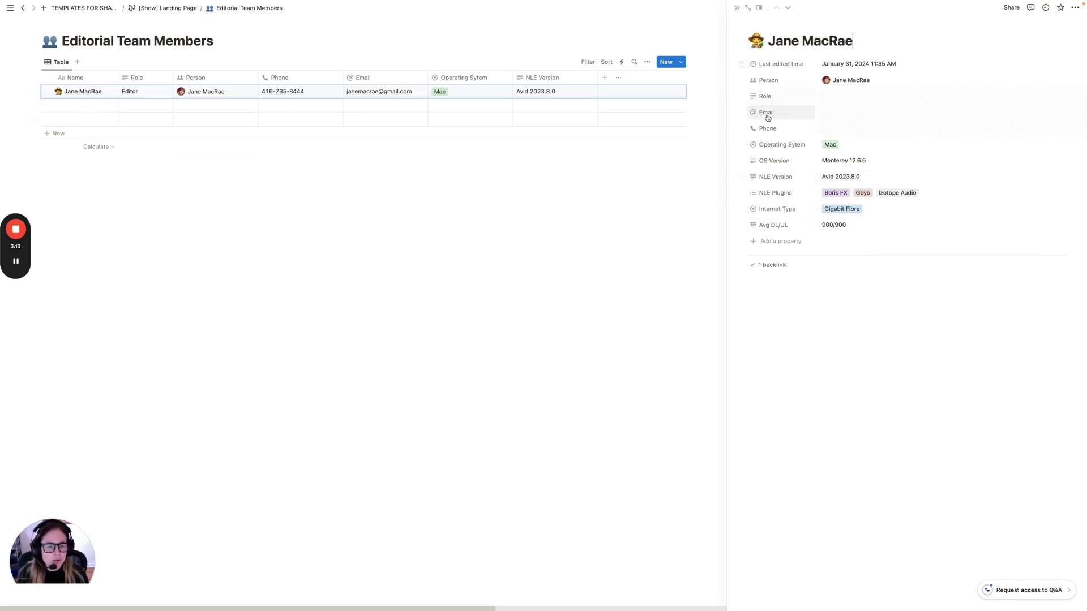
click(737, 7)
click(163, 8)
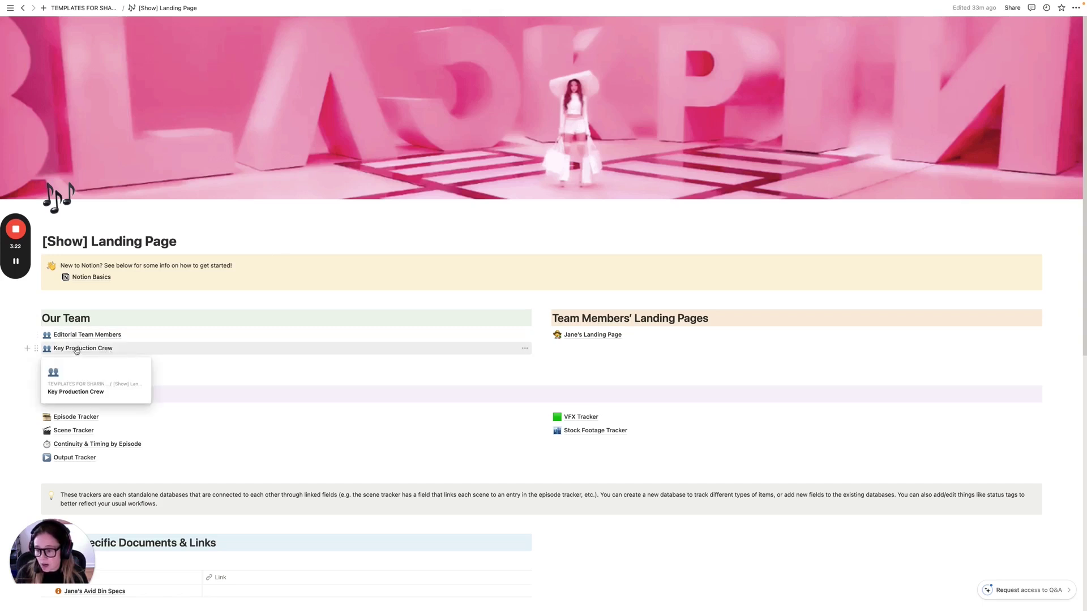
click(77, 349)
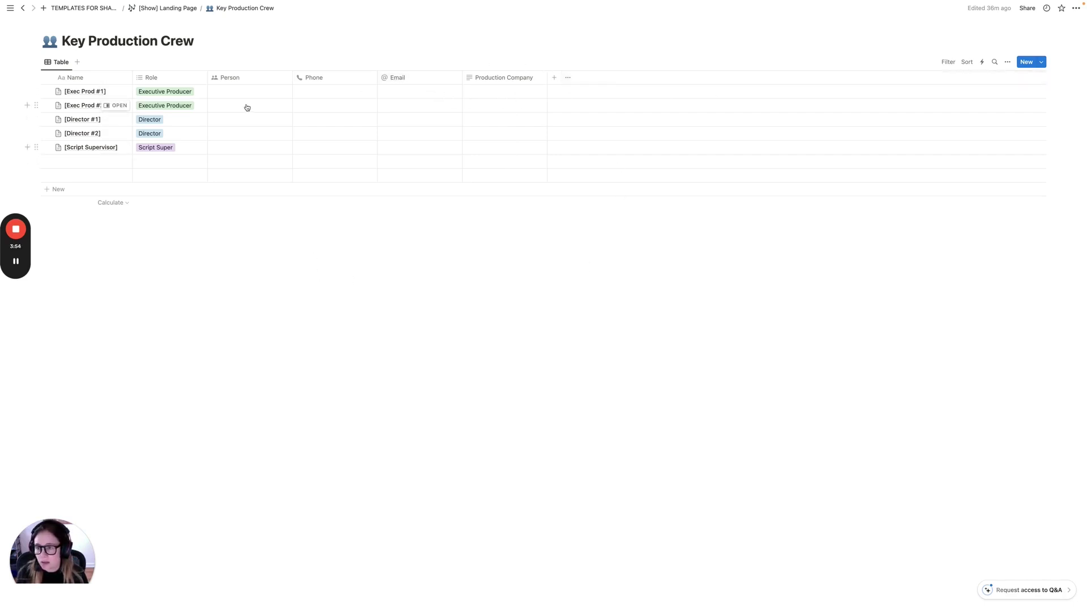
click(167, 8)
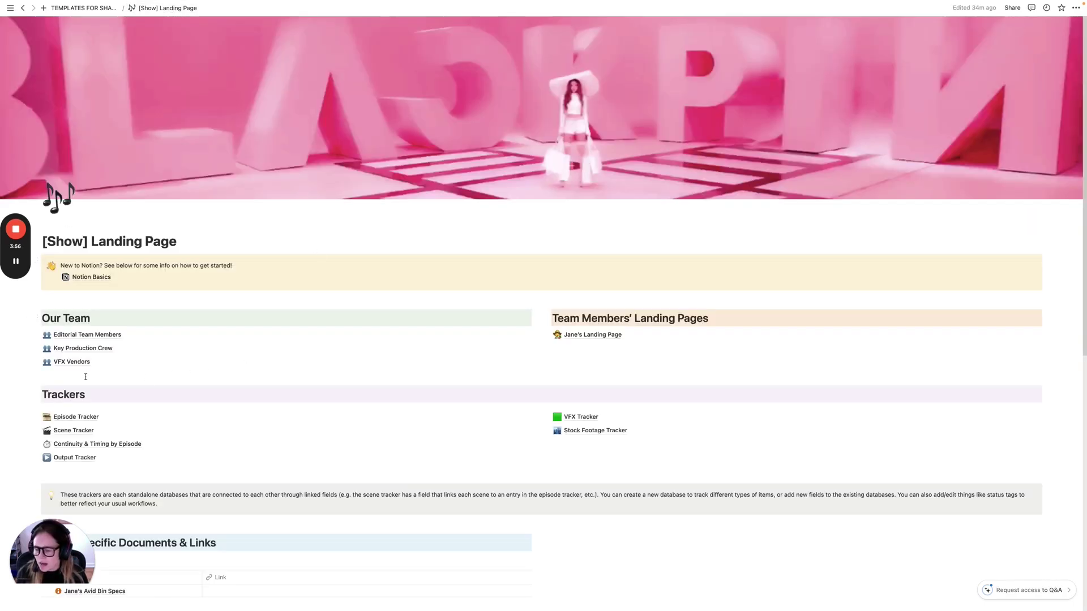
click(83, 363)
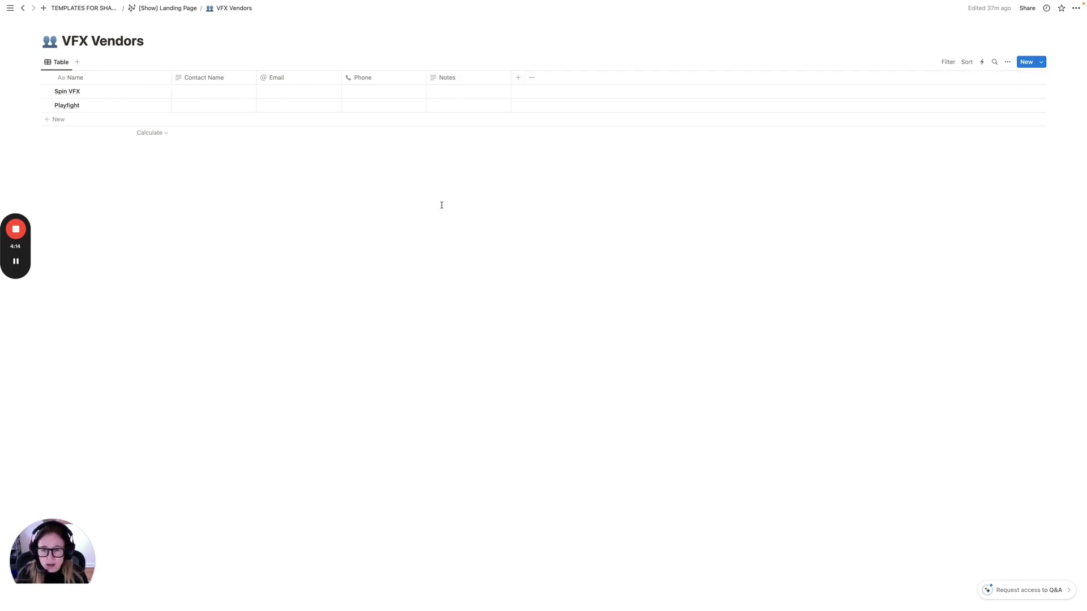
key(ctrl+bracketleft)
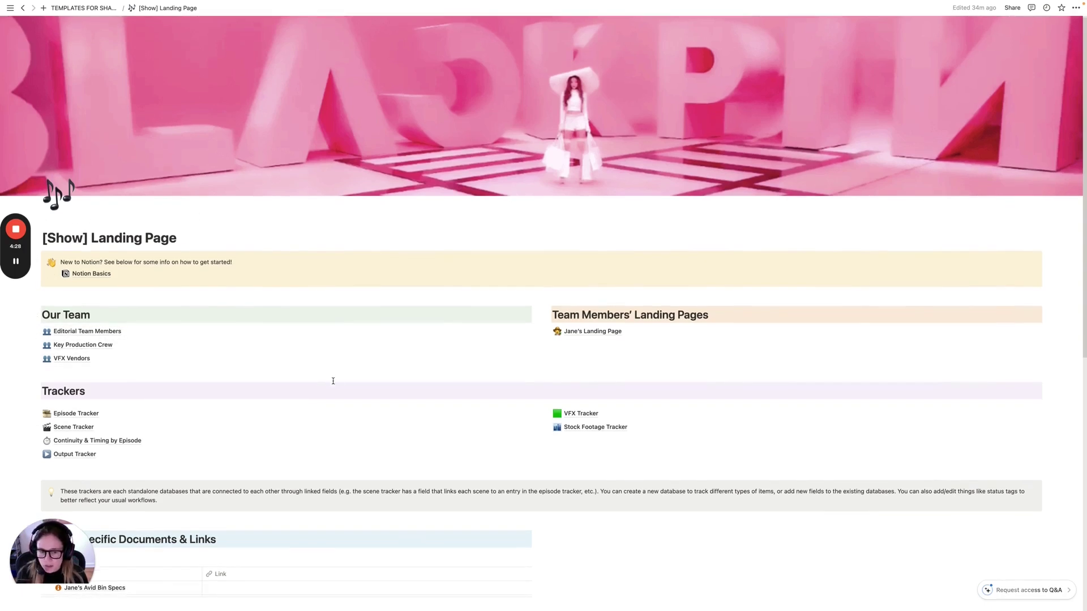
scroll(346, 380, down, 1)
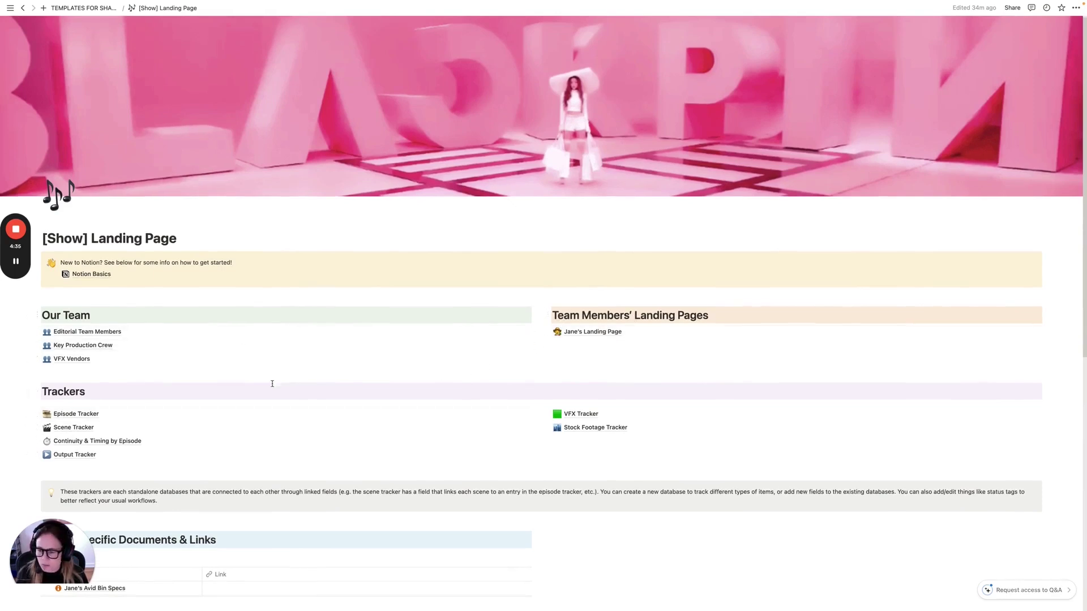
scroll(272, 382, down, 1)
scroll(255, 390, down, 1)
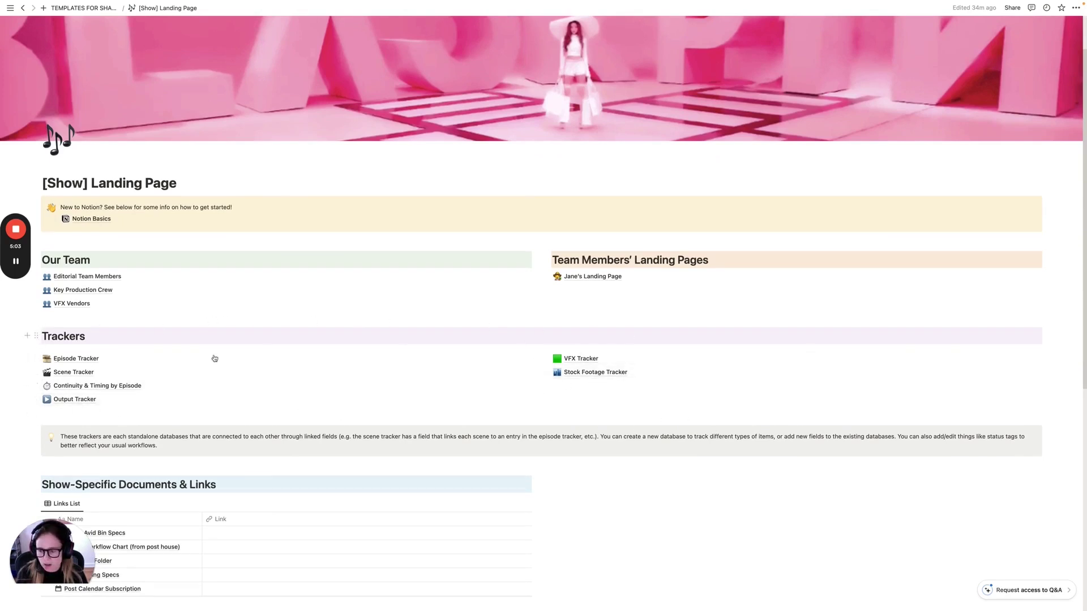
mouse_move(75, 454)
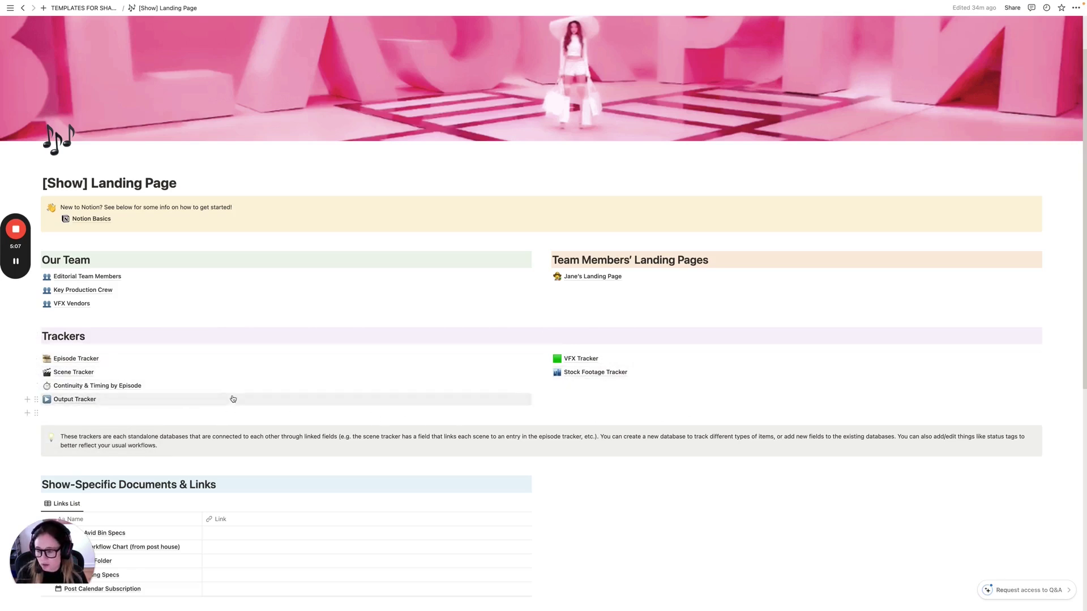
Step: Open the Episode Tracker database from the Trackers list
click(80, 360)
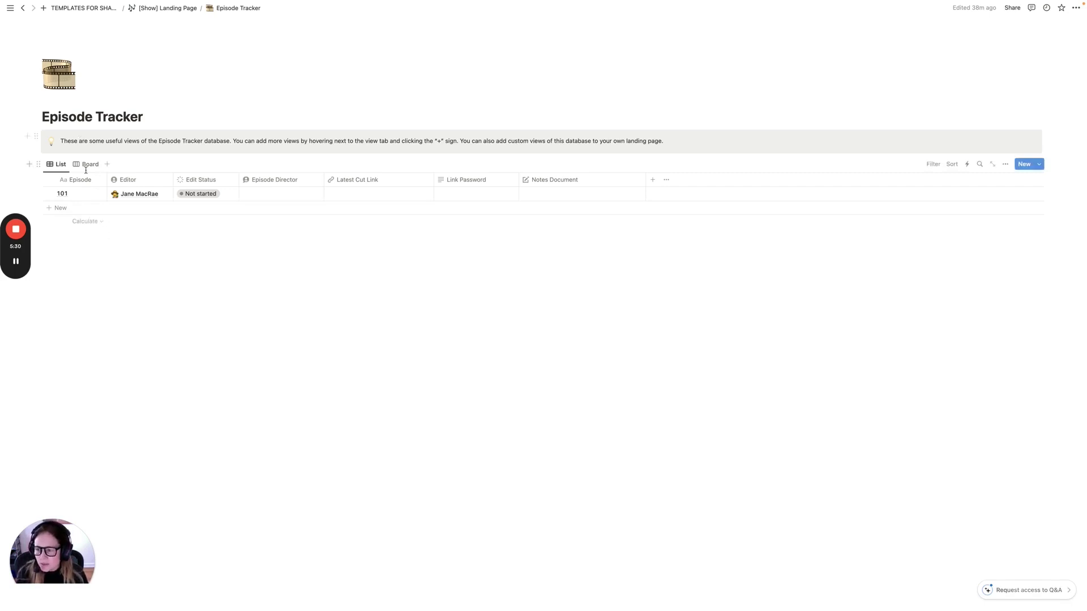
mouse_move(136, 193)
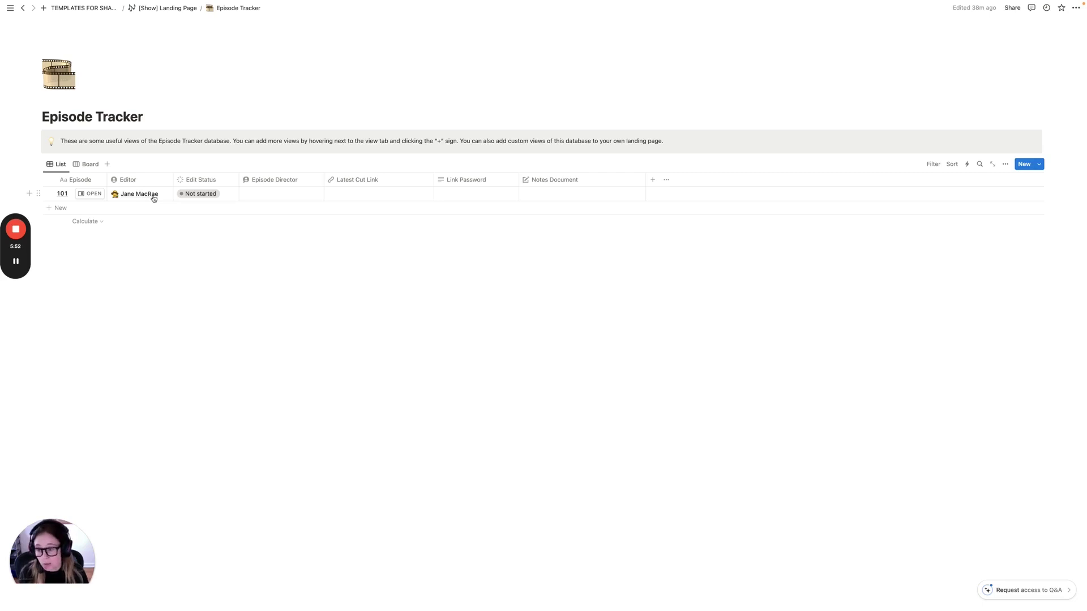
click(228, 193)
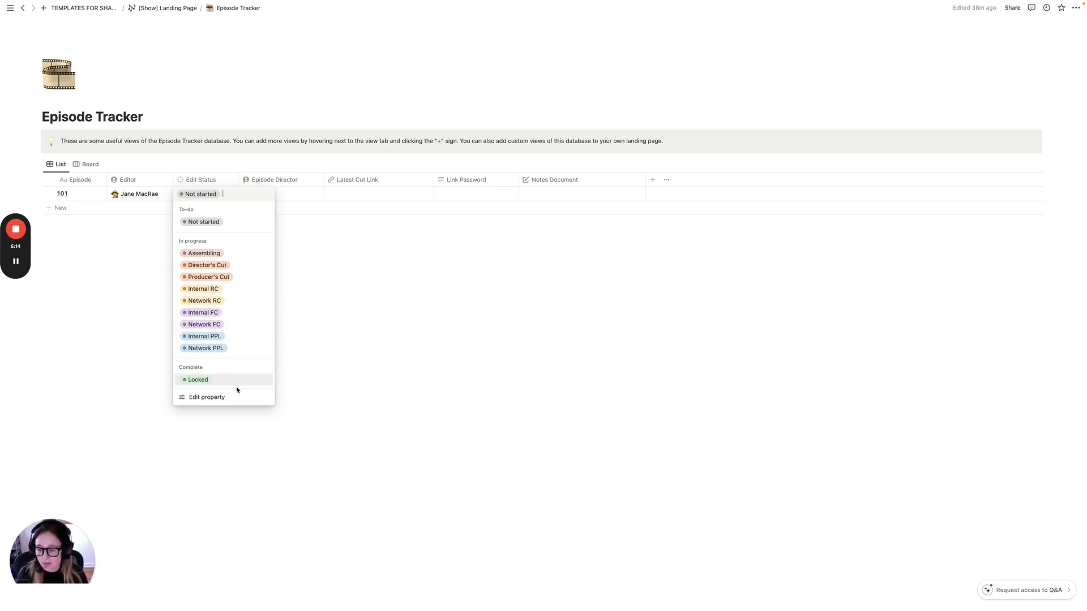
click(219, 179)
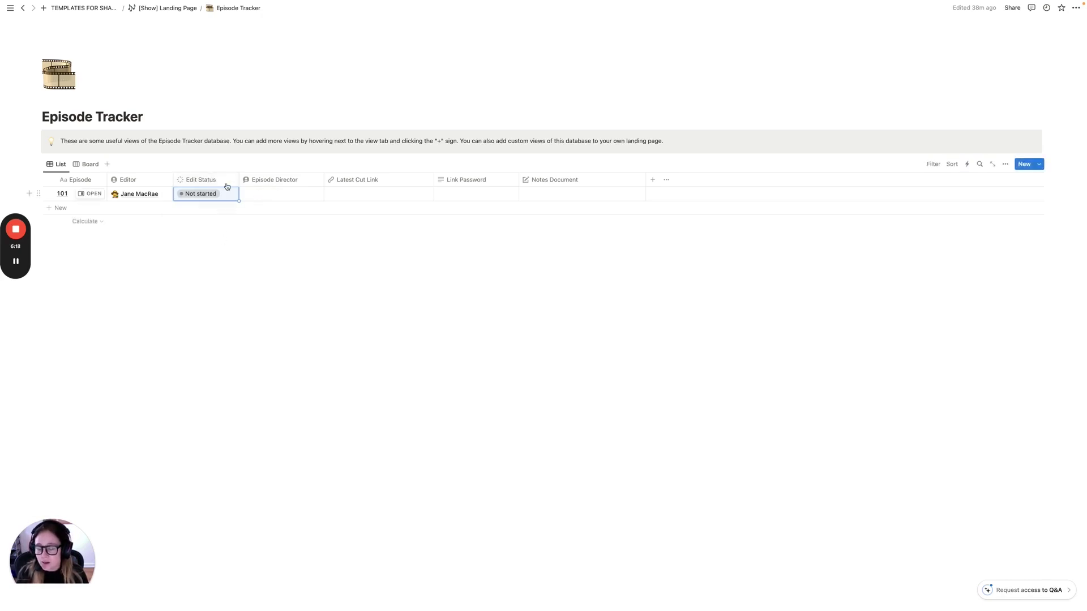
click(277, 193)
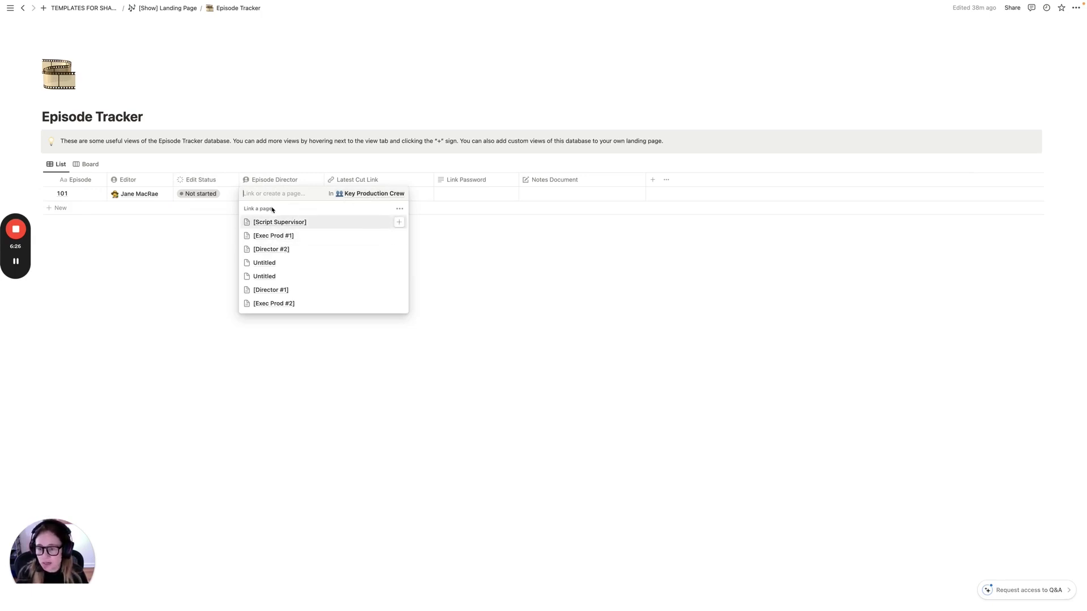
click(280, 179)
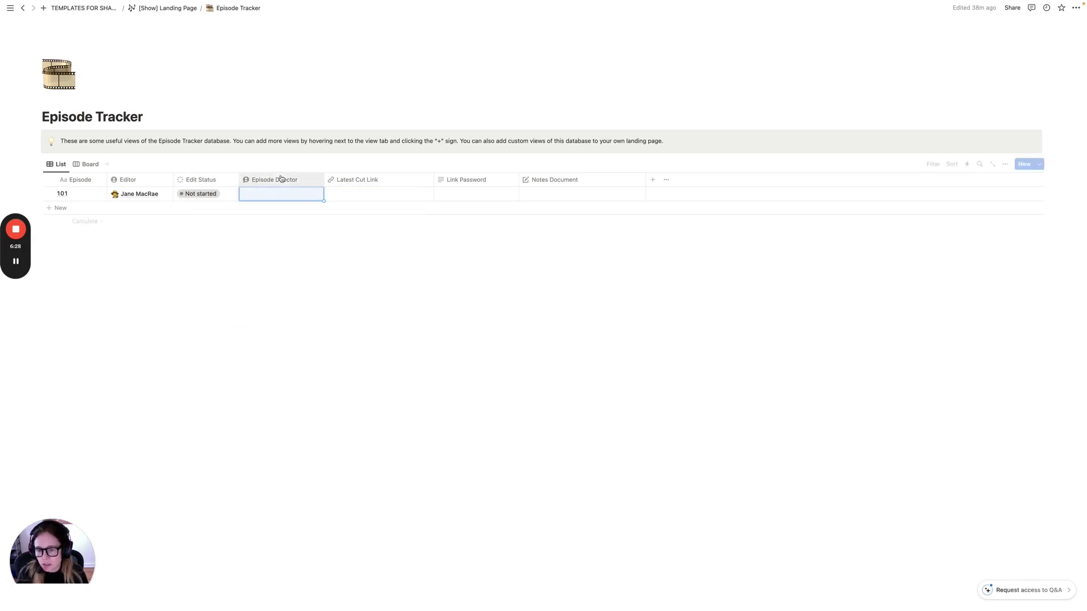
click(368, 197)
key(Escape)
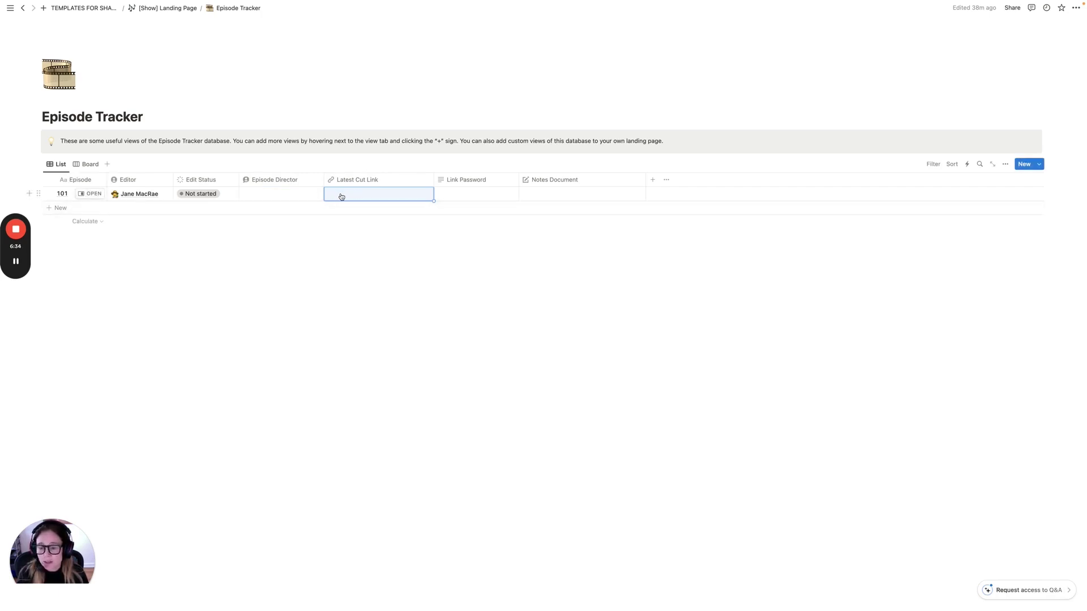
click(206, 194)
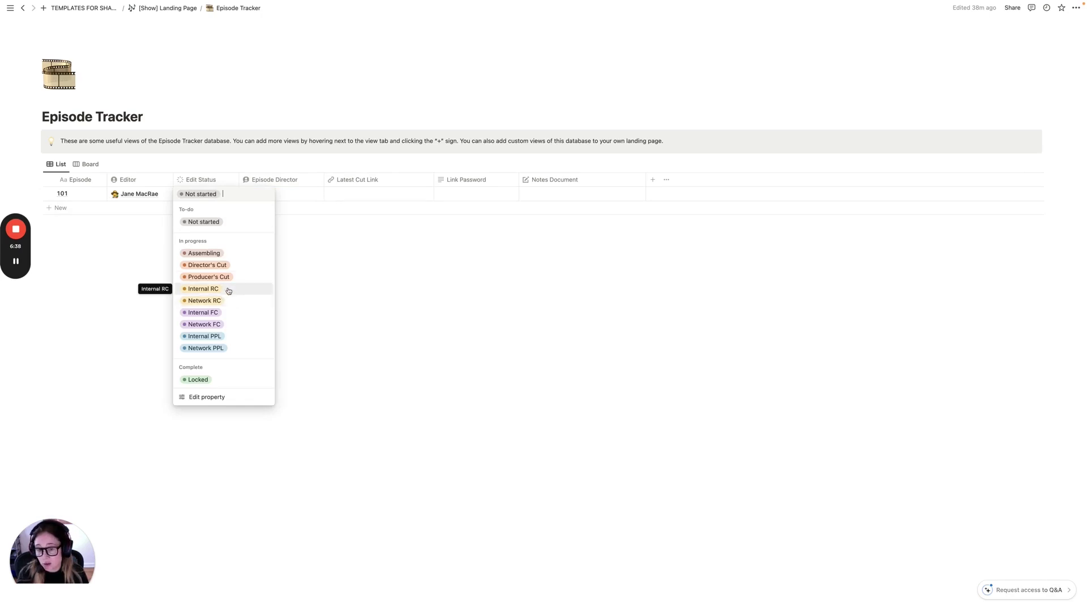
key(Escape)
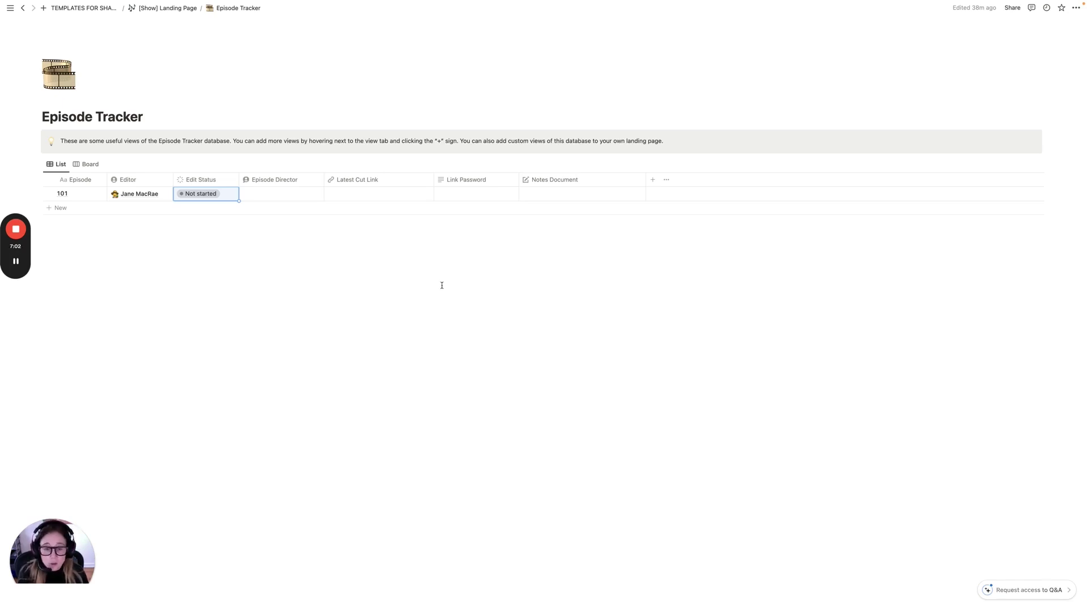
mouse_move(340, 194)
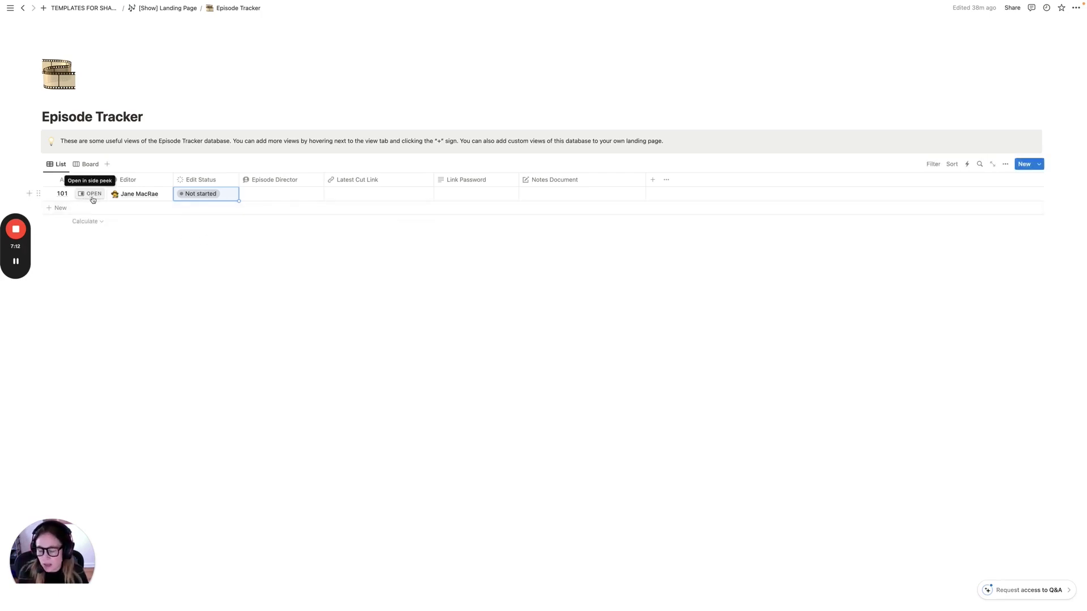
click(95, 195)
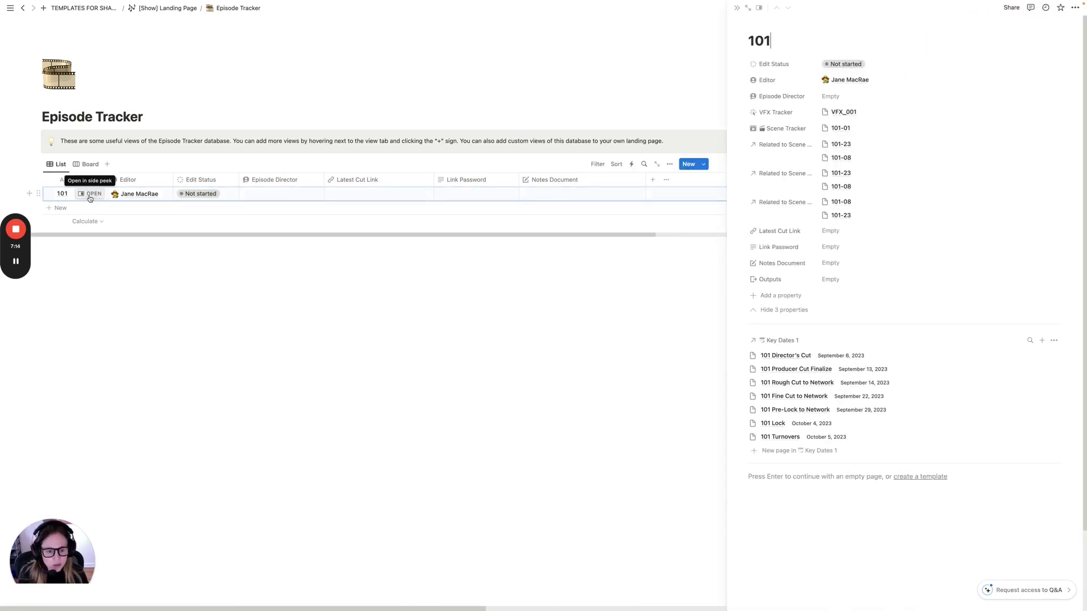
click(204, 194)
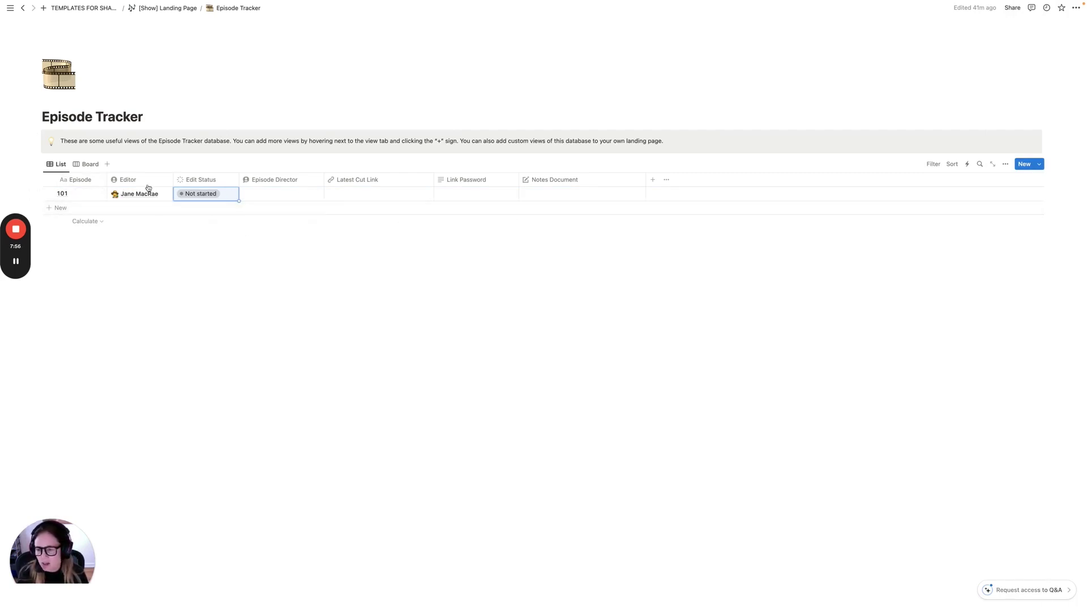
Step: Open Scene Tracker and review scene 101-01's Process Status choices, keeping Delivered to Editor
click(167, 8)
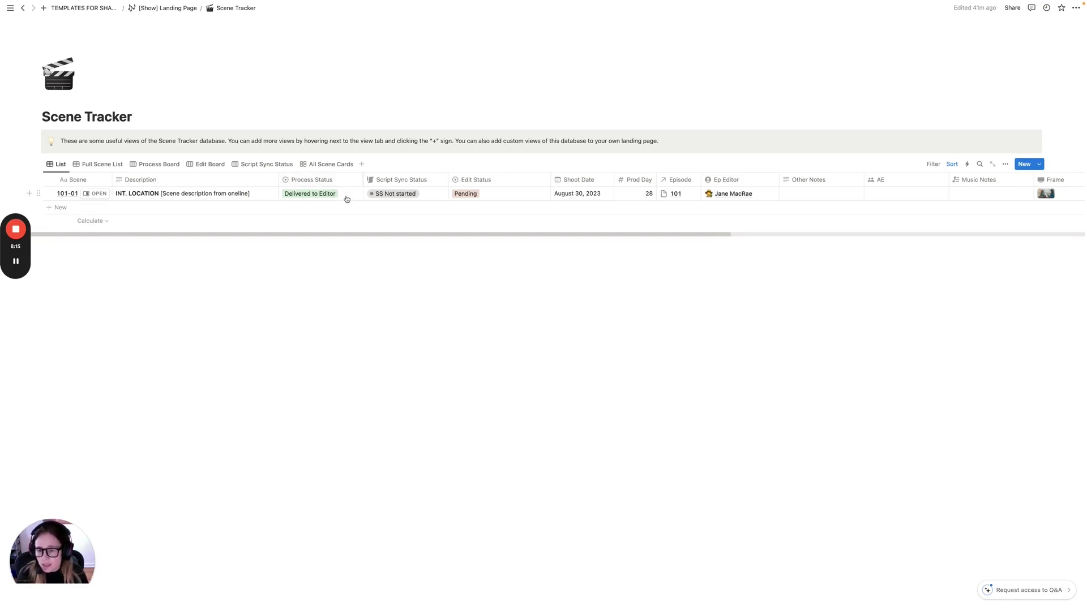
click(348, 198)
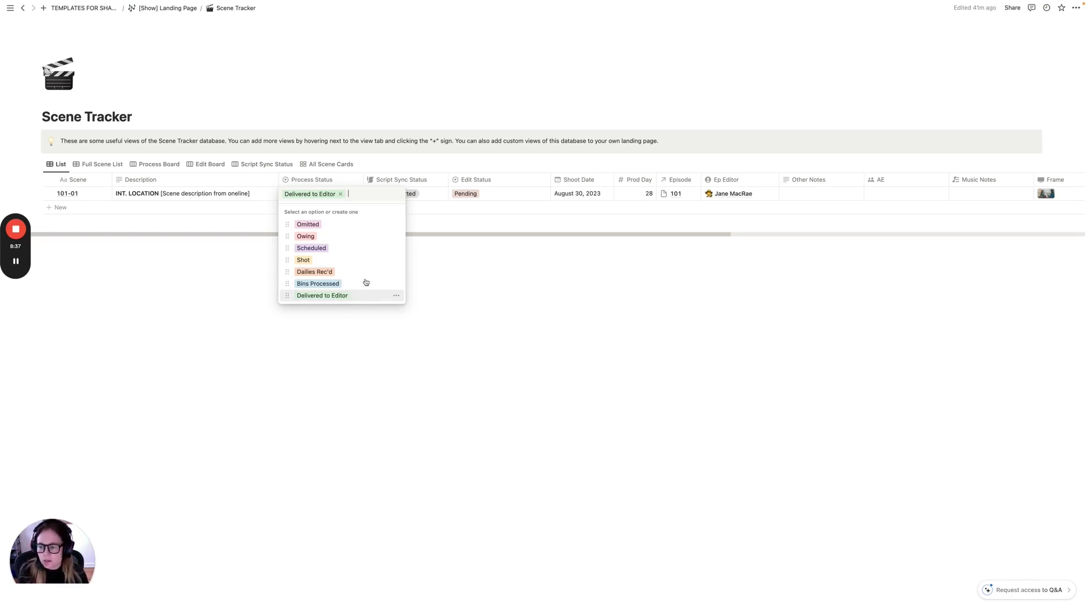
click(330, 185)
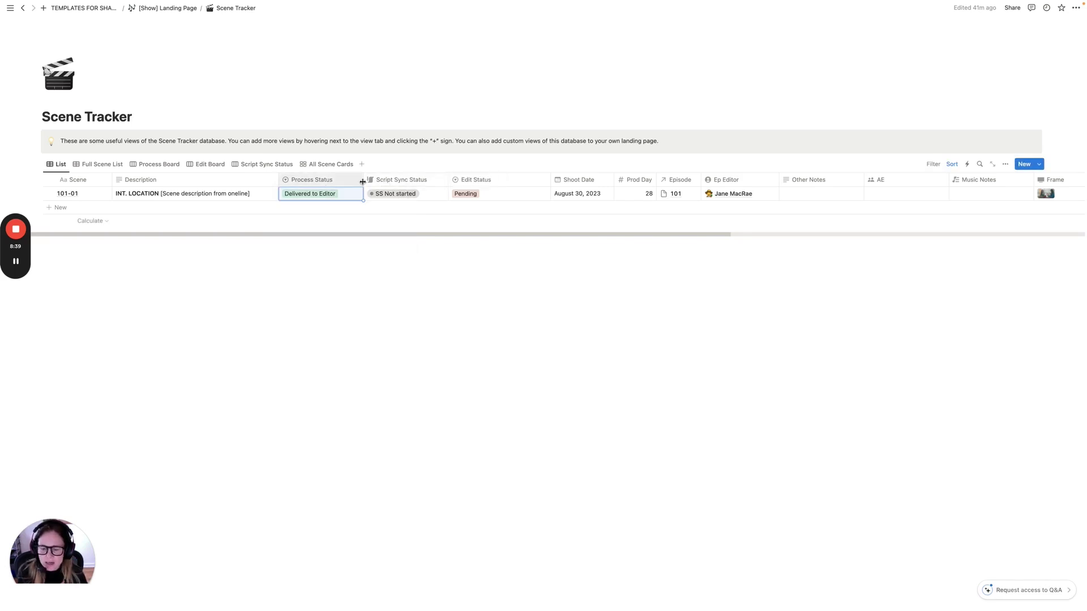
click(419, 181)
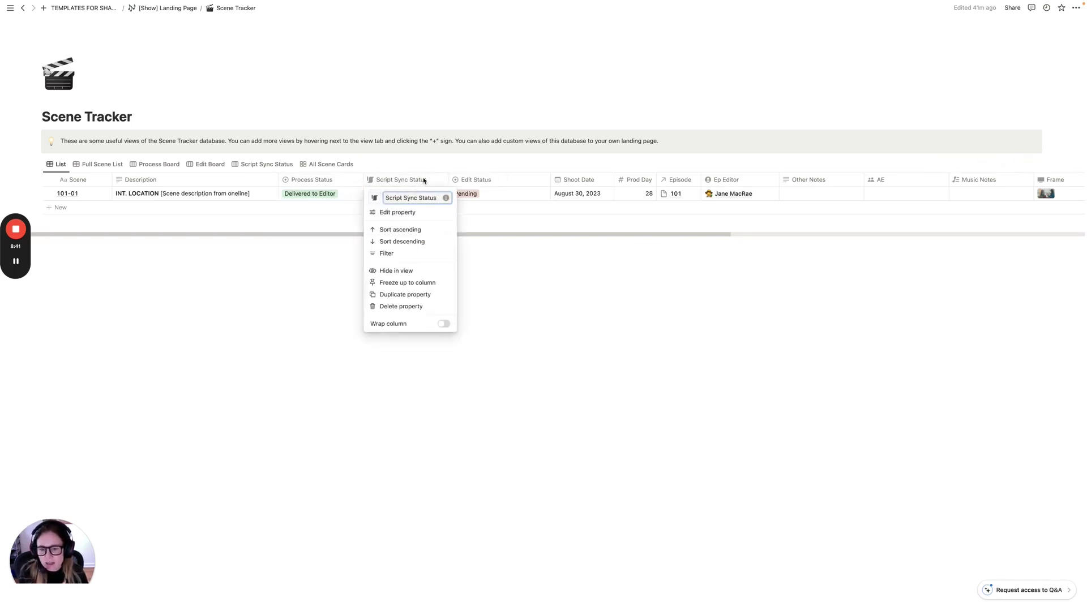
click(418, 181)
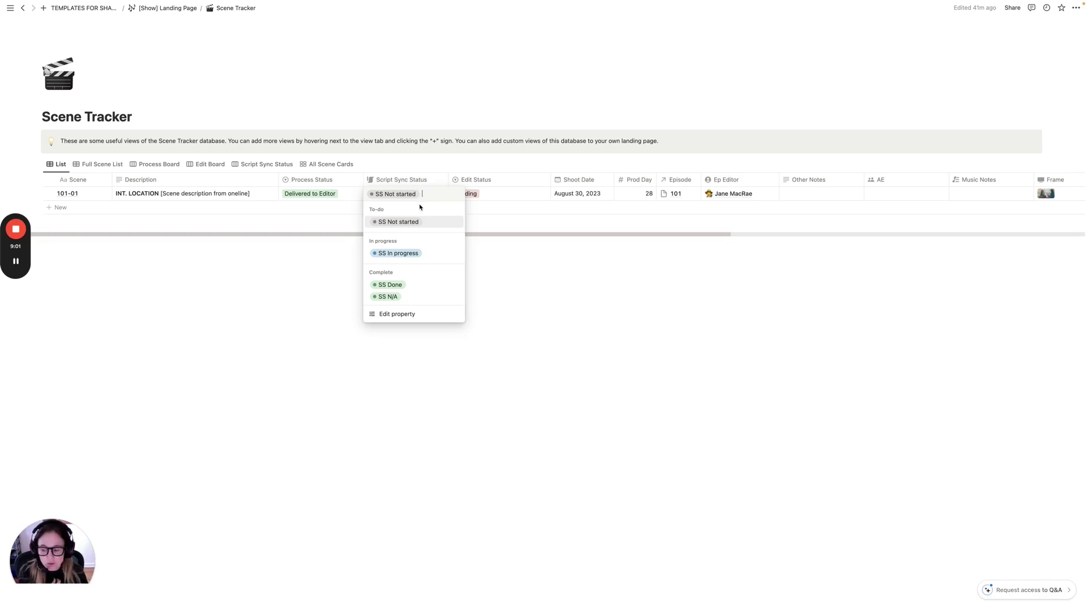
click(436, 180)
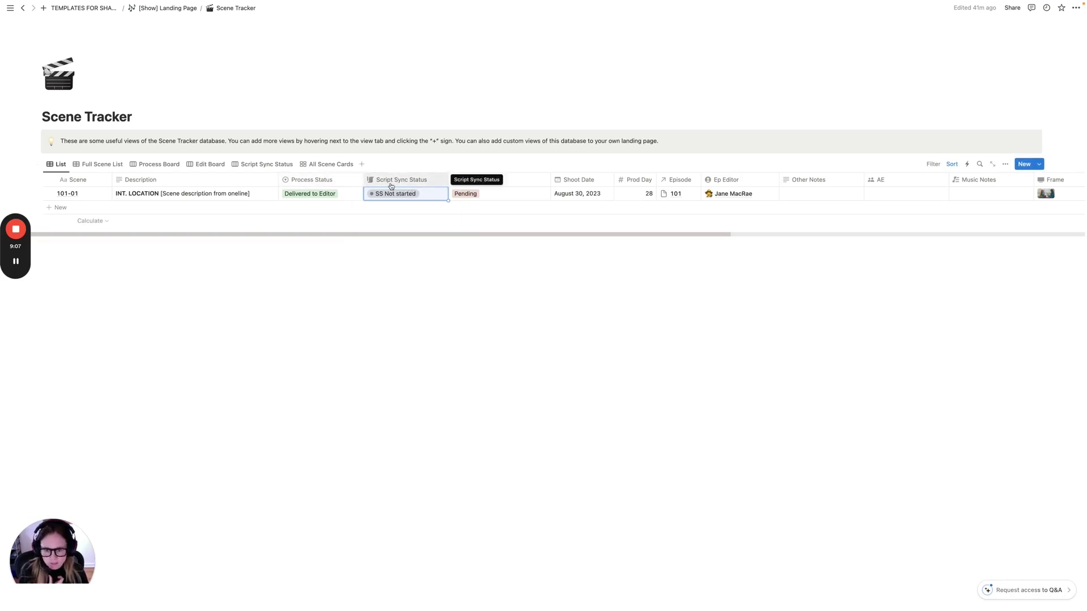
click(499, 179)
click(499, 179)
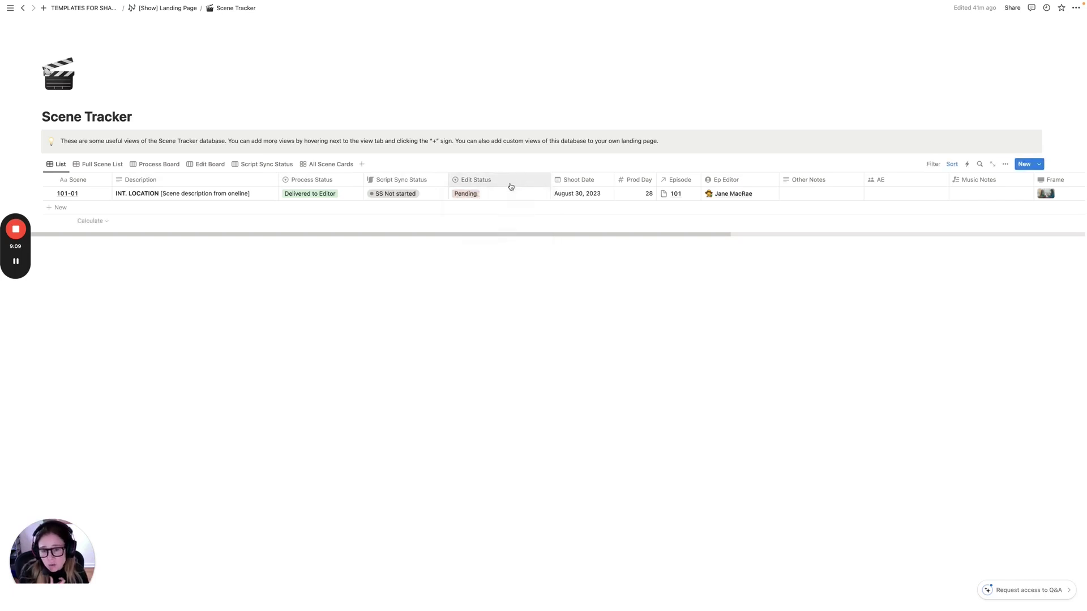
click(501, 193)
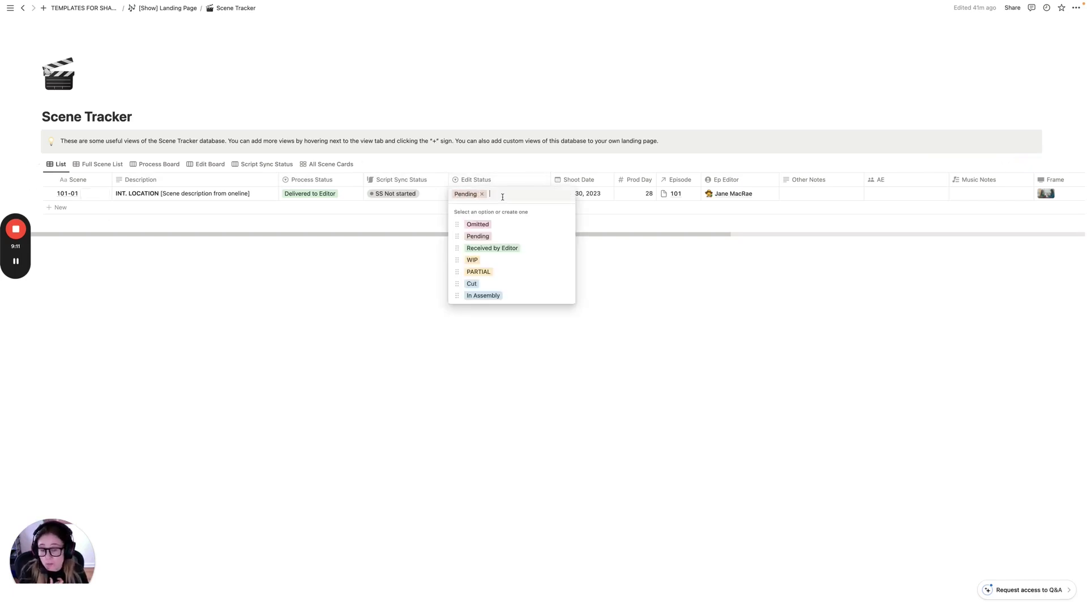
mouse_move(509, 225)
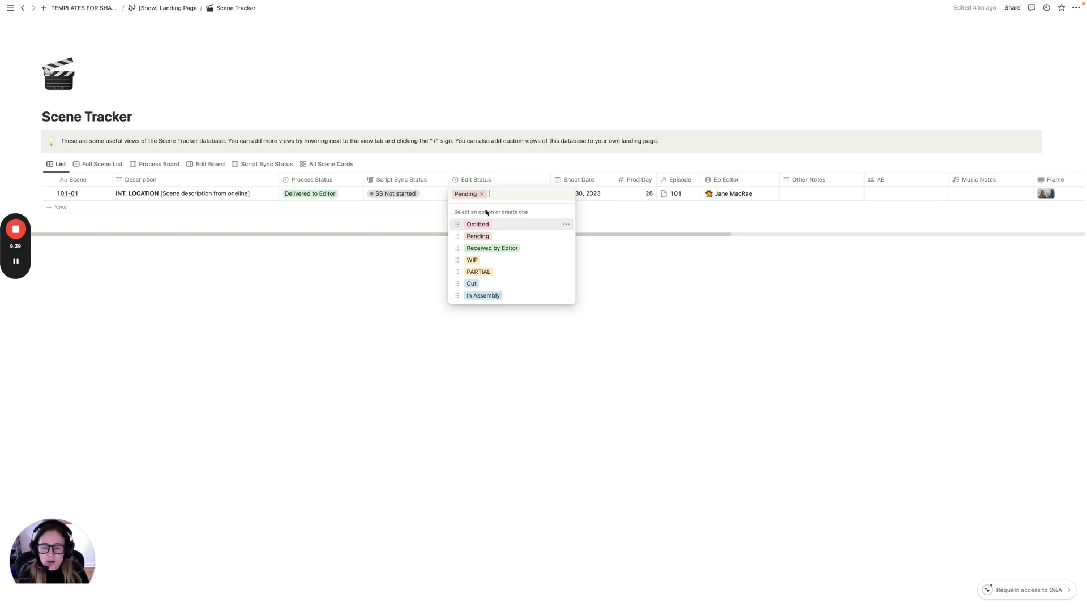
click(489, 166)
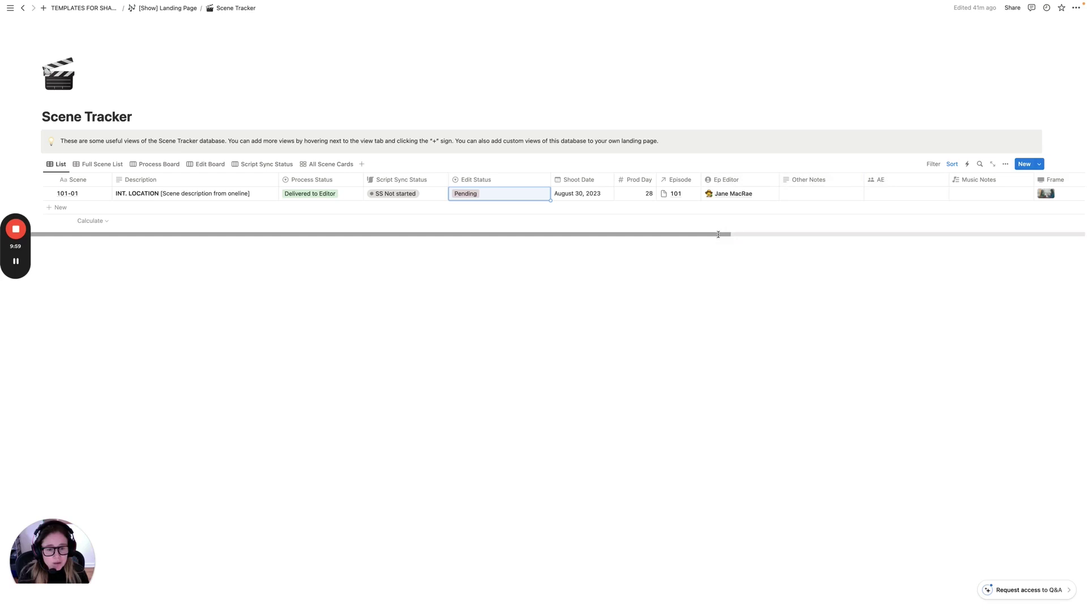
drag(718, 234, 798, 235)
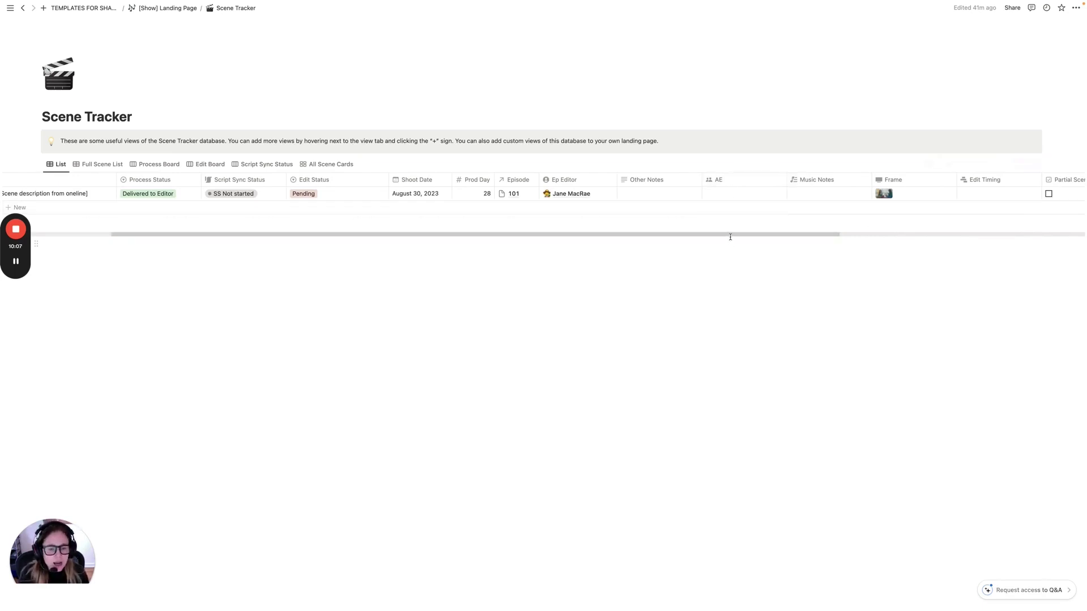
drag(730, 237, 985, 230)
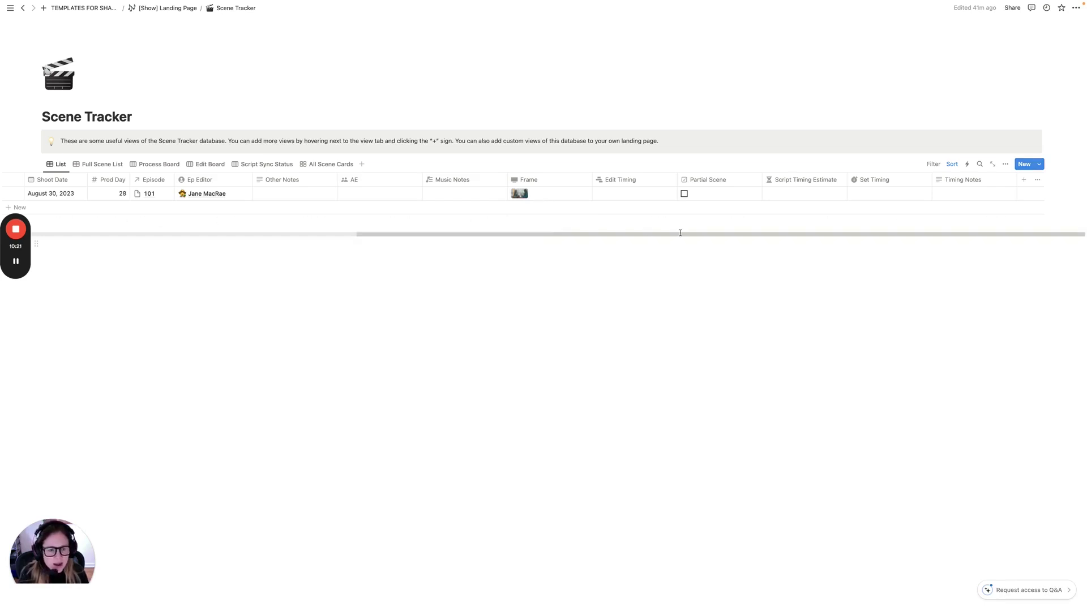
drag(484, 234, 109, 235)
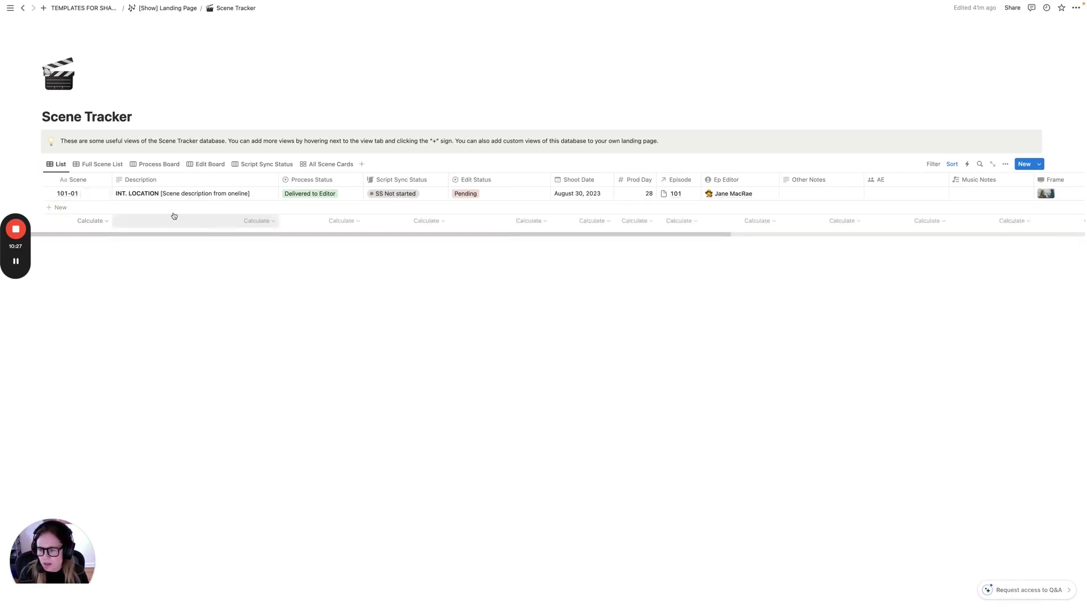
click(96, 194)
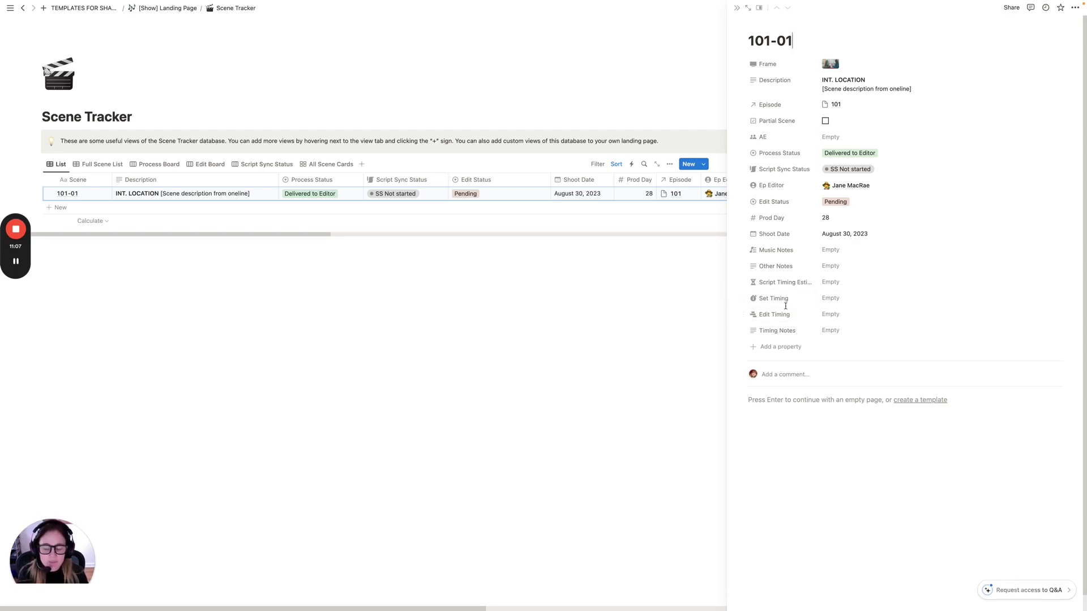
click(830, 282)
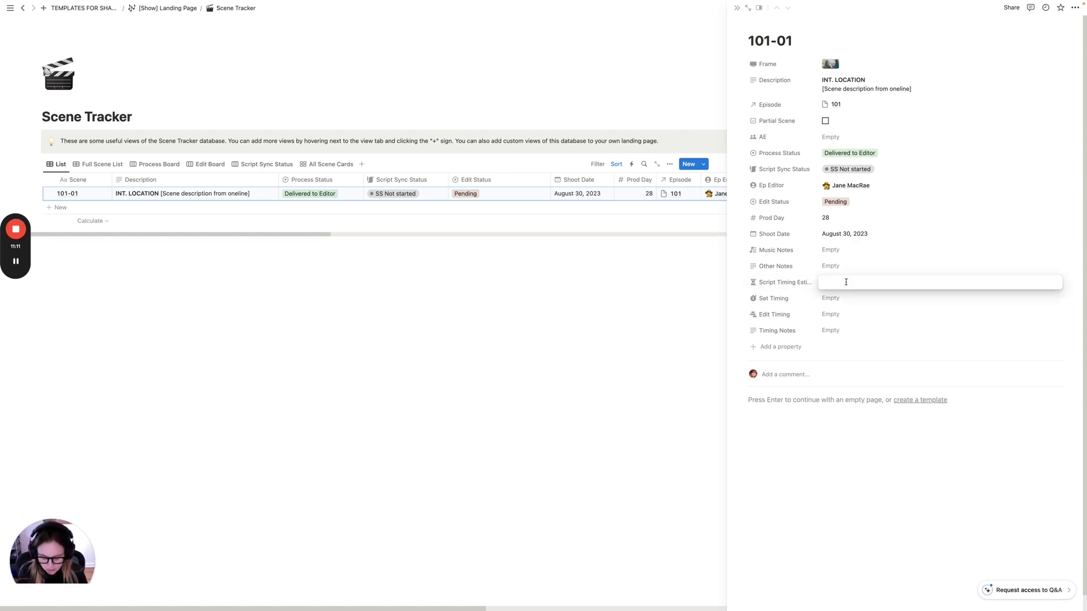
text(1:14)
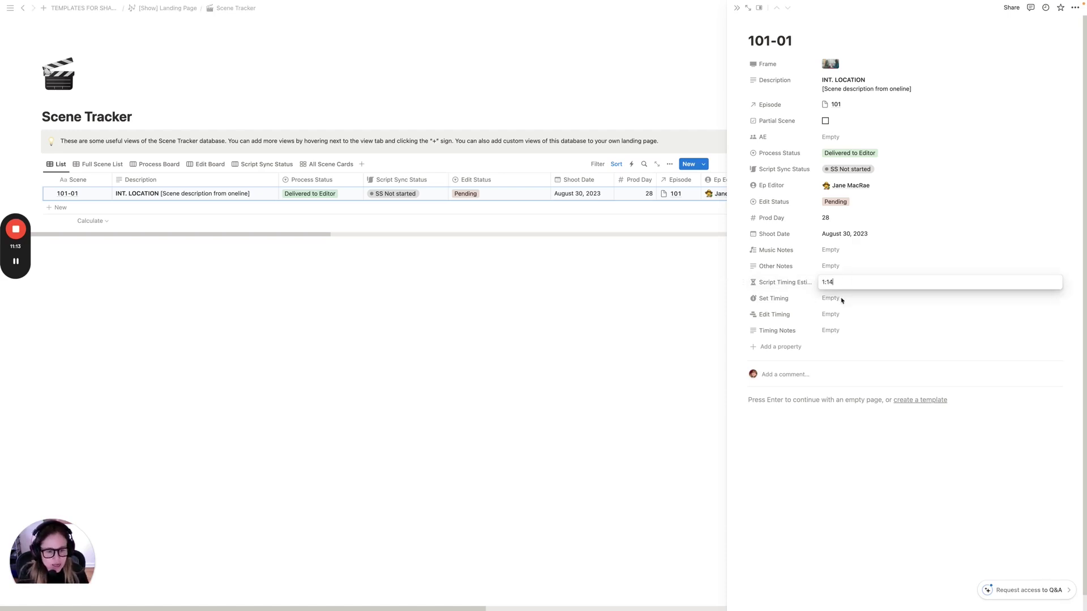
click(841, 298)
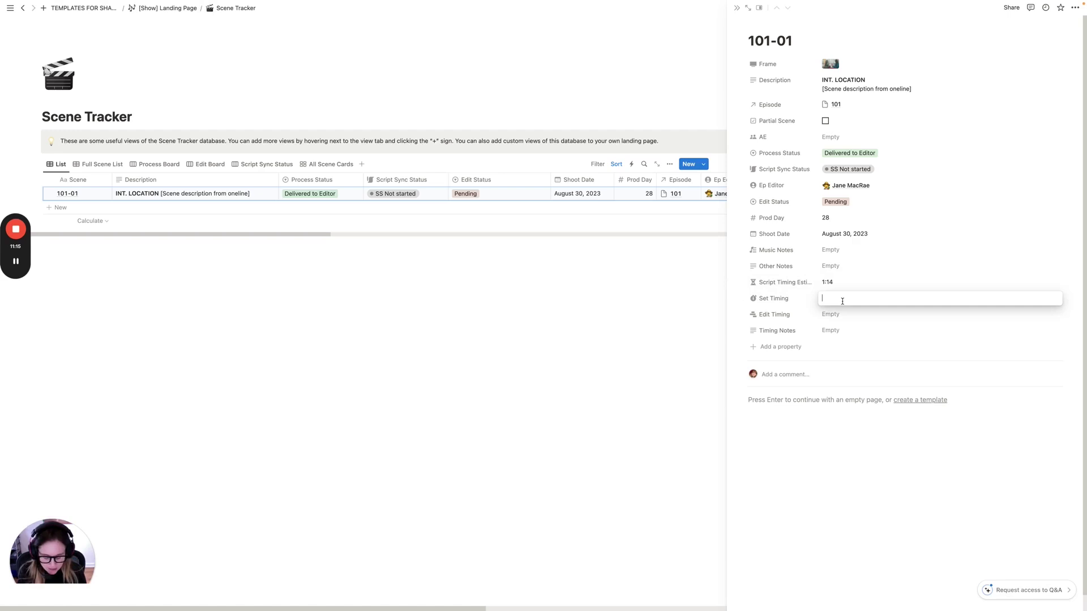
text(1:10)
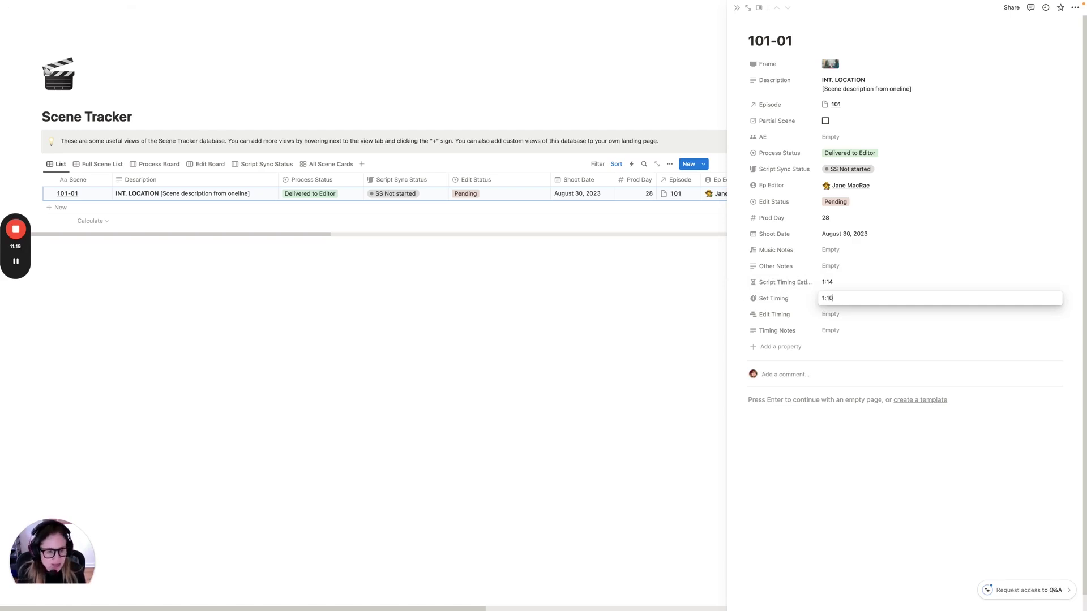
key(Return)
click(843, 314)
text(1:30)
key(Return)
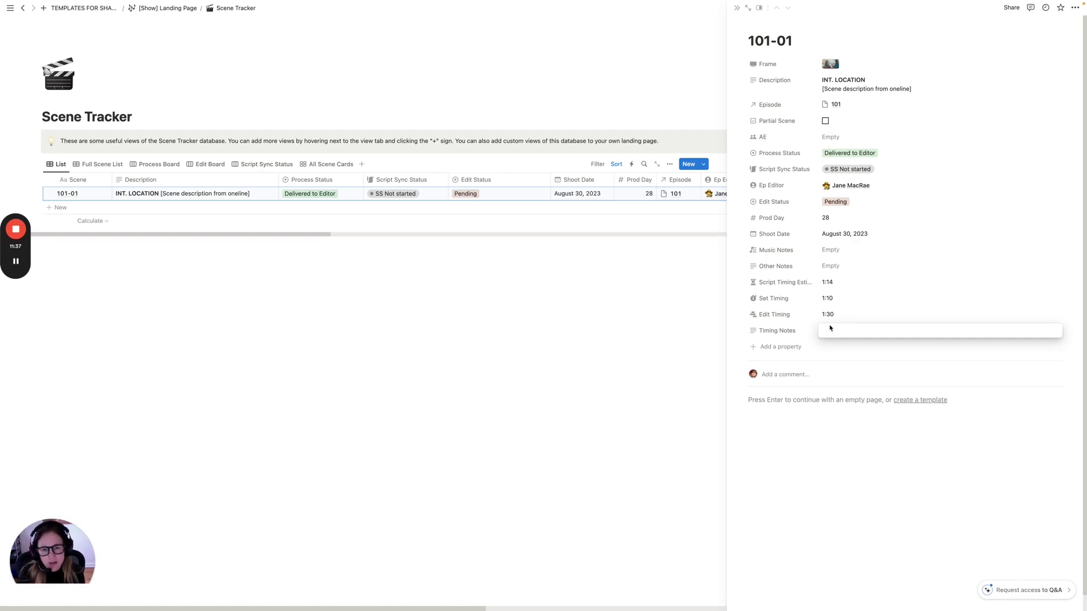
click(838, 314)
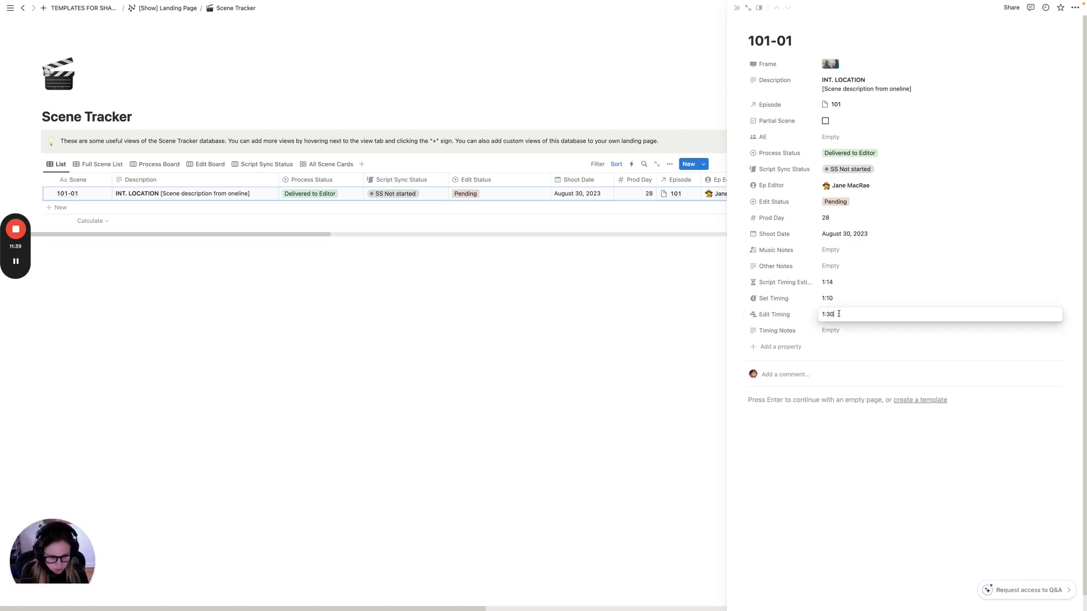
key(BackSpace)
key(BackSpace)
key(BackSpace)
click(838, 298)
key(BackSpace)
key(BackSpace)
key(BackSpace)
click(838, 281)
key(BackSpace)
key(BackSpace)
key(BackSpace)
key(Escape)
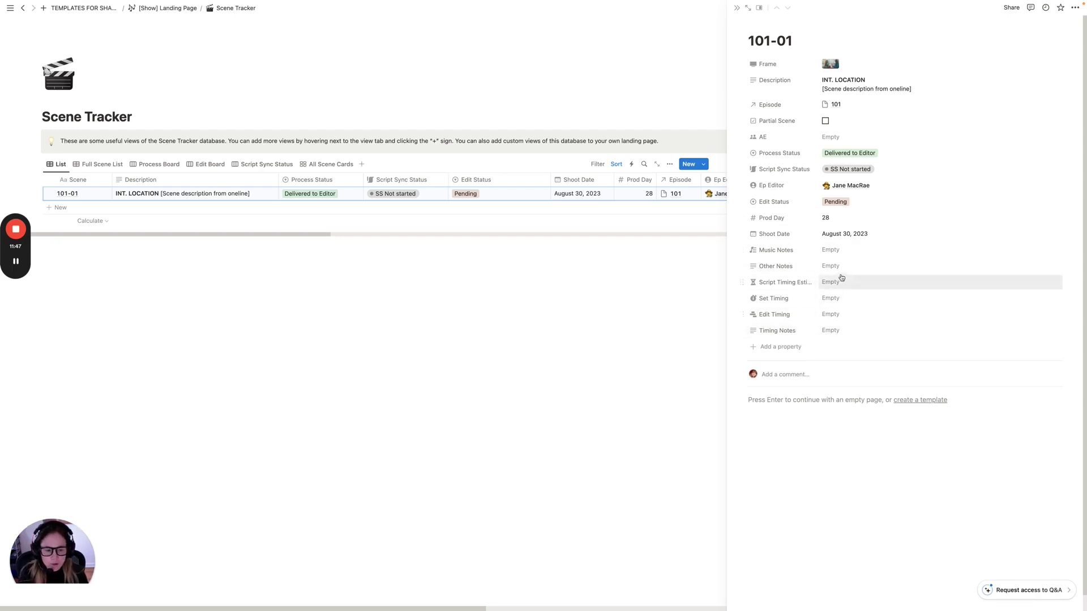
Step: Review Continuity & Timing by Episode with EPISODE 101 expanded, then open the Output Tracker
click(735, 12)
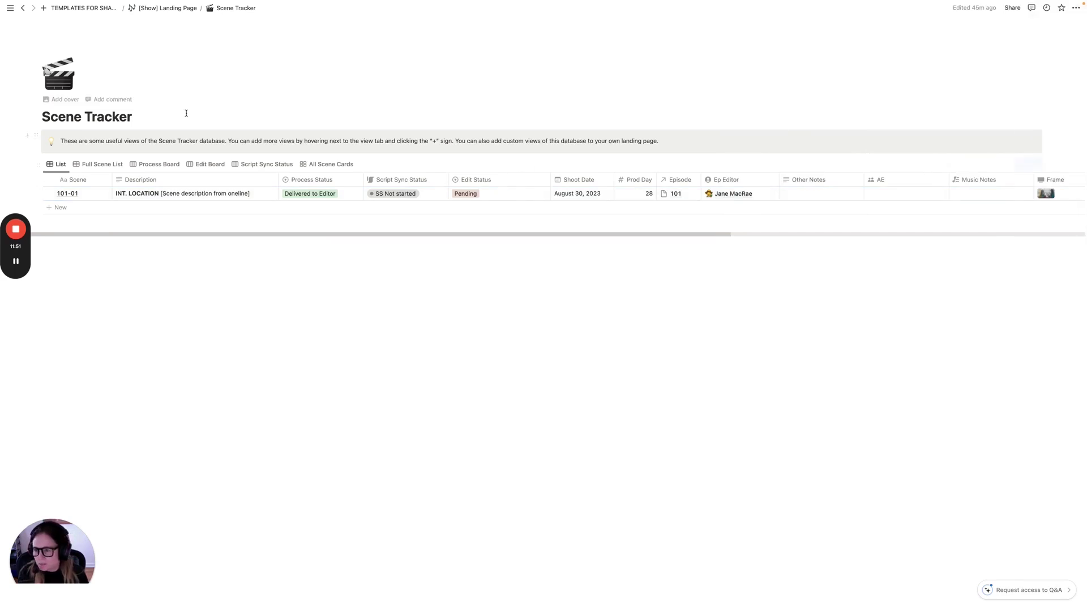
click(167, 7)
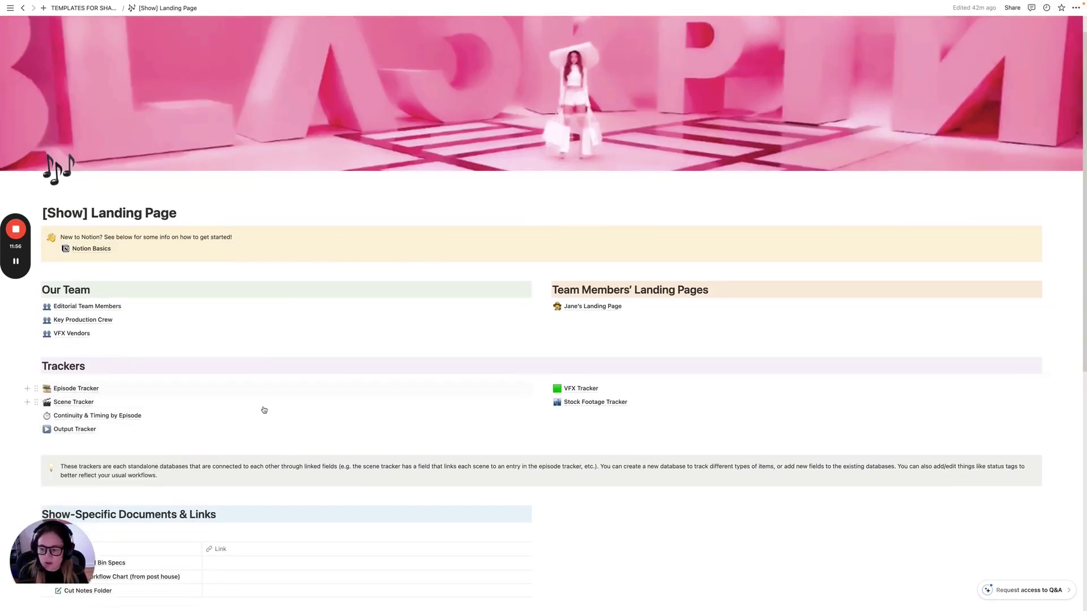
click(85, 416)
click(46, 178)
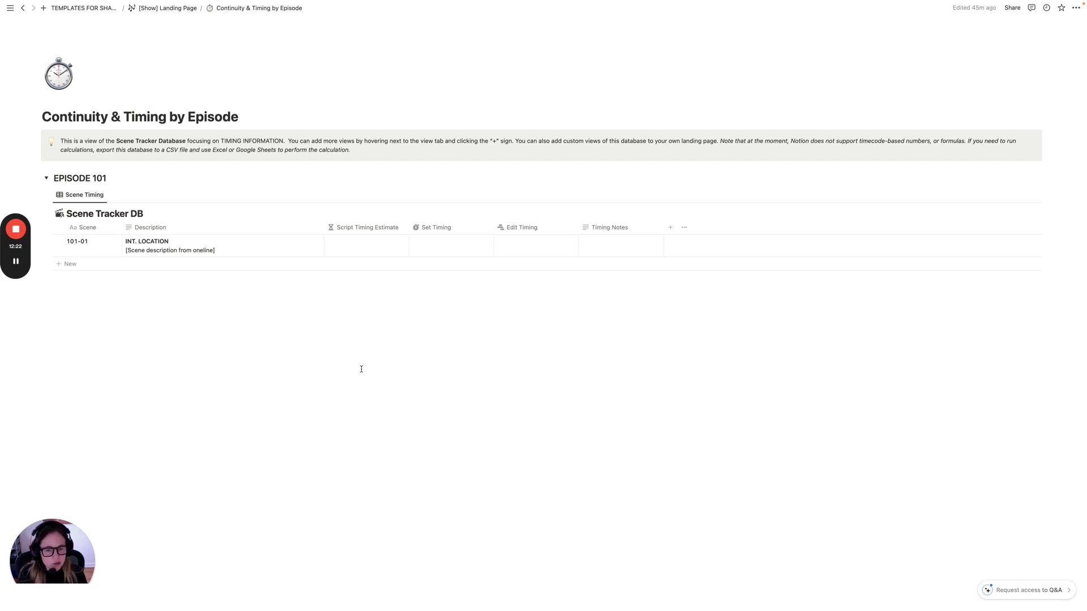
key(ctrl+bracketleft)
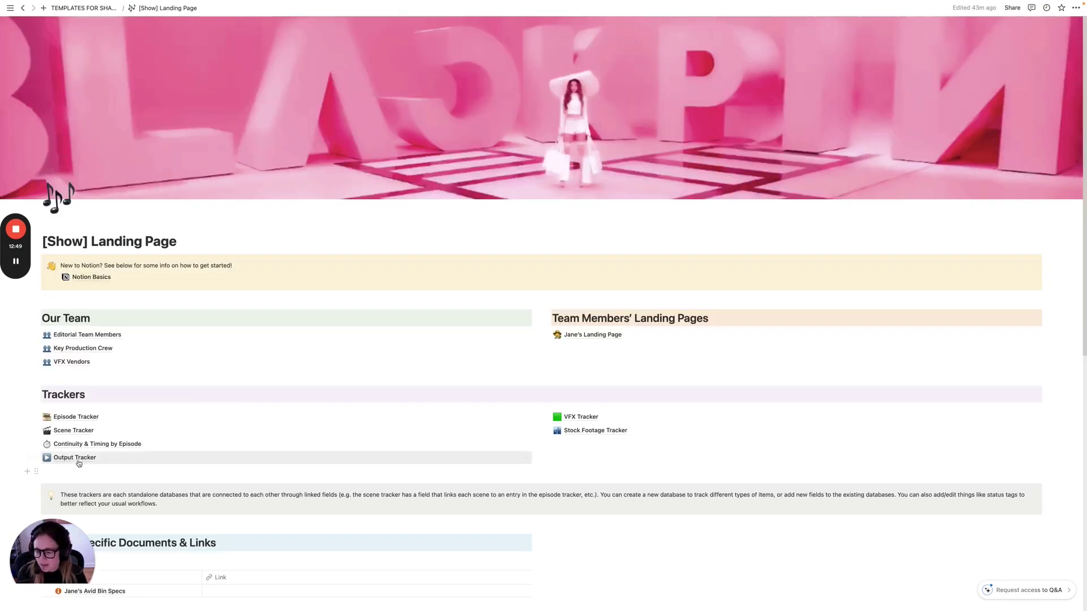
click(80, 460)
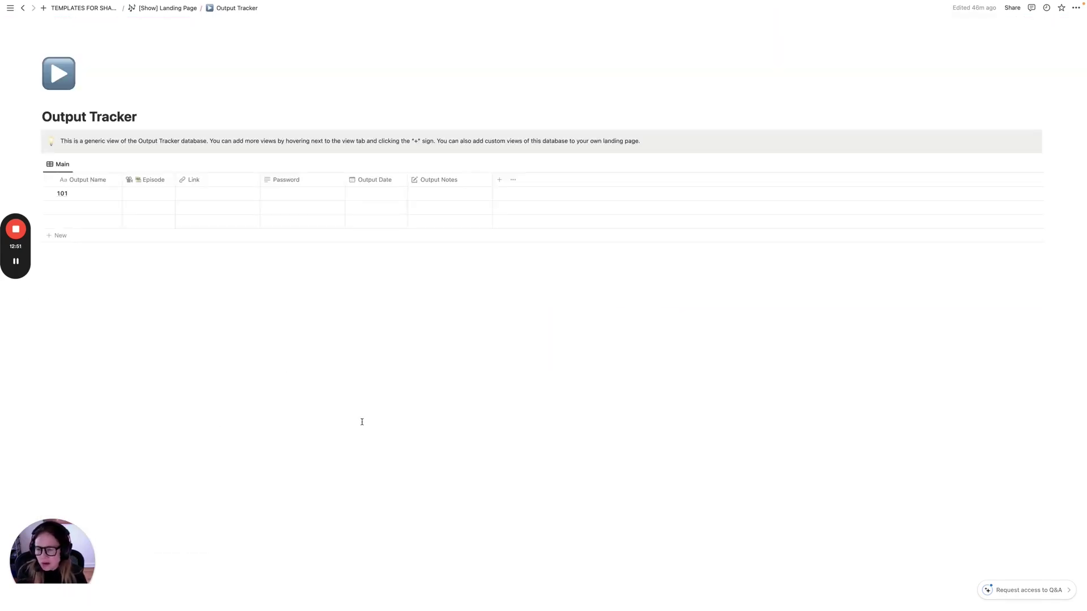
Step: Rename the output entry to '101 RC' and link it to episode 101
click(72, 194)
text(RC)
key(Tab)
text(101)
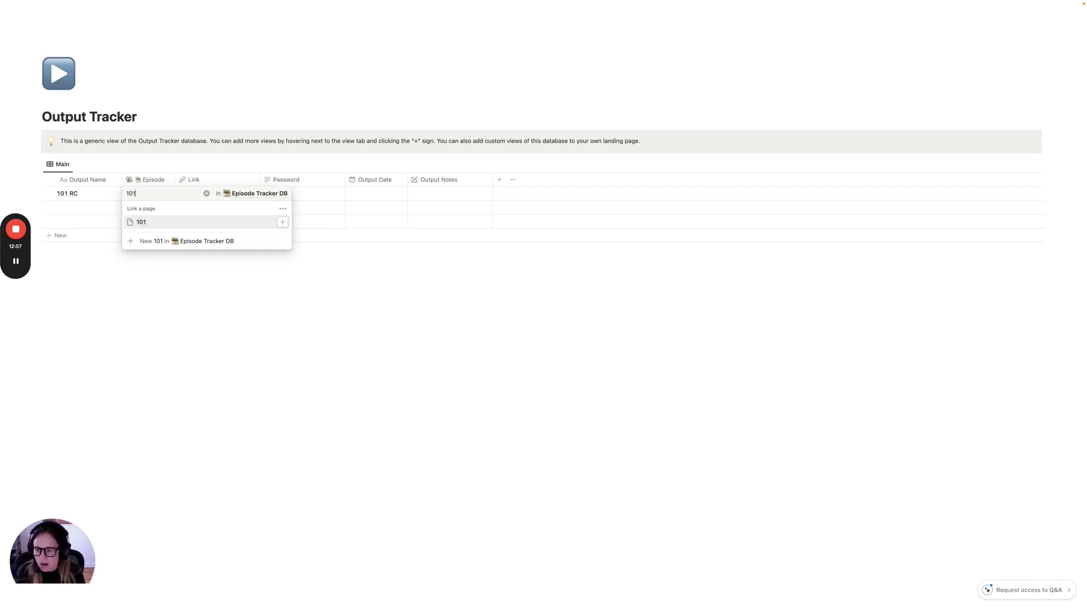
key(Return)
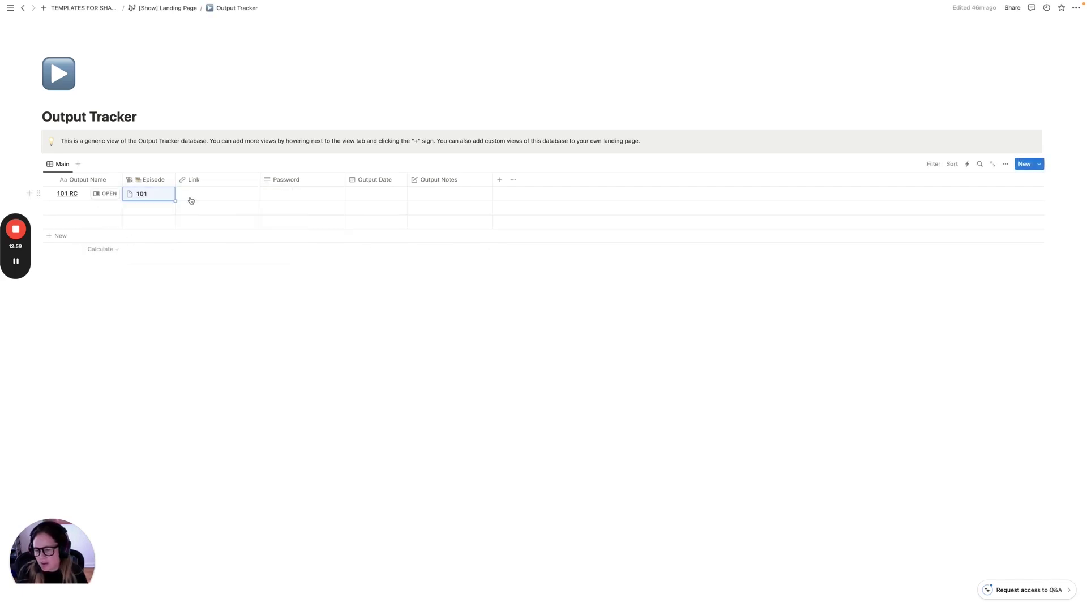
mouse_move(255, 194)
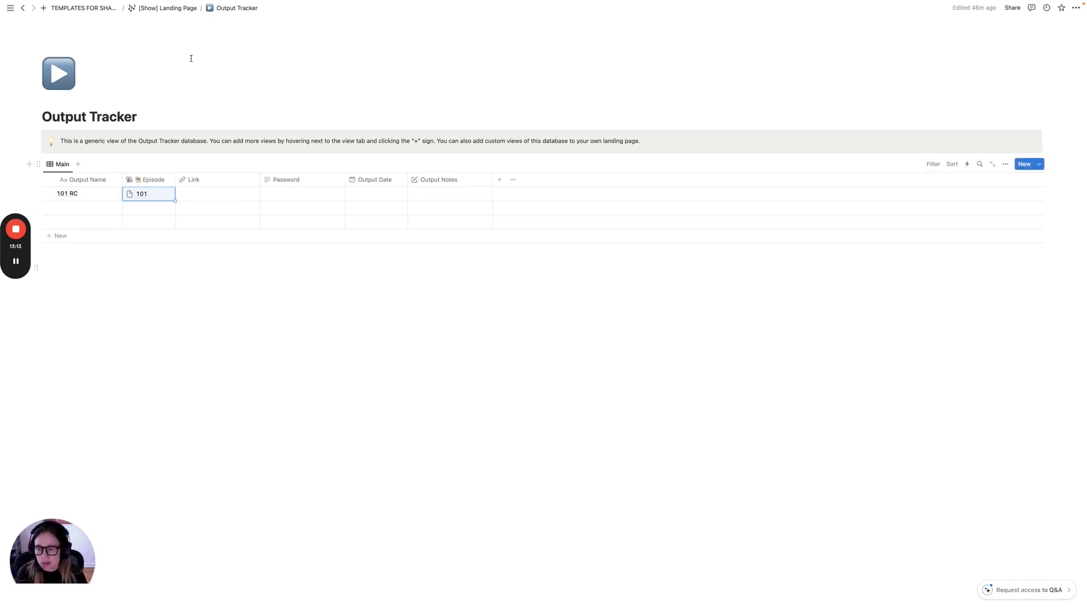
Step: Browse the Episode Tracker and Output Tracker, then return to the [Show] Landing Page
click(166, 7)
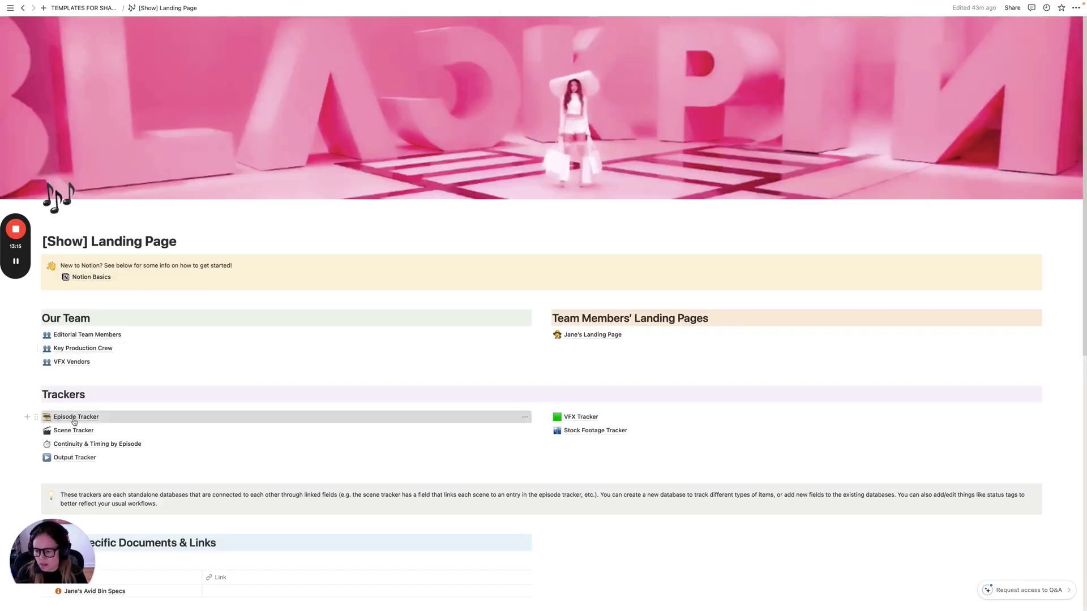
click(76, 417)
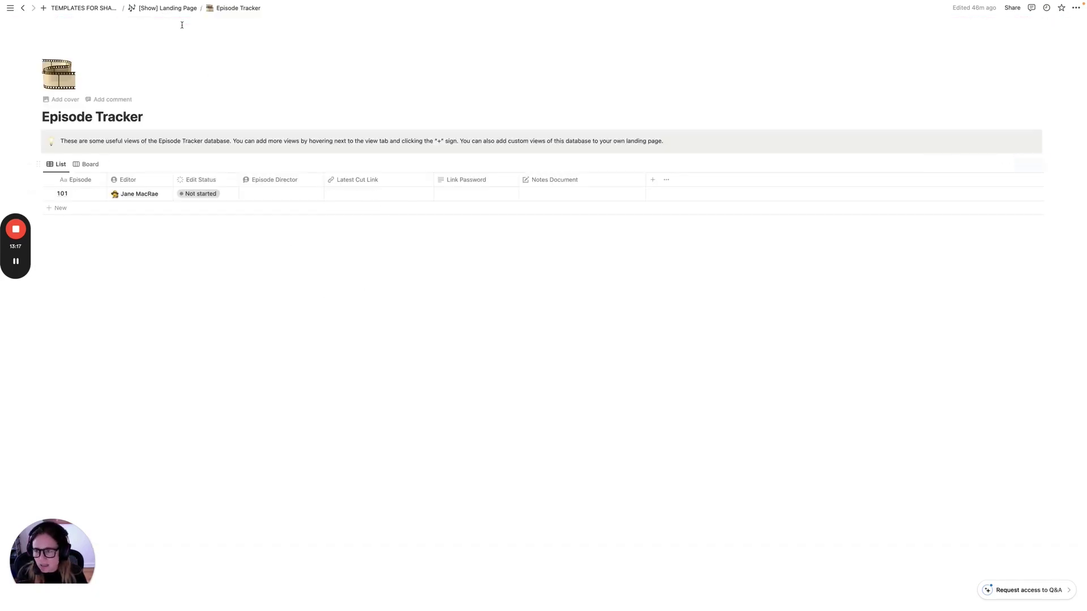
click(167, 7)
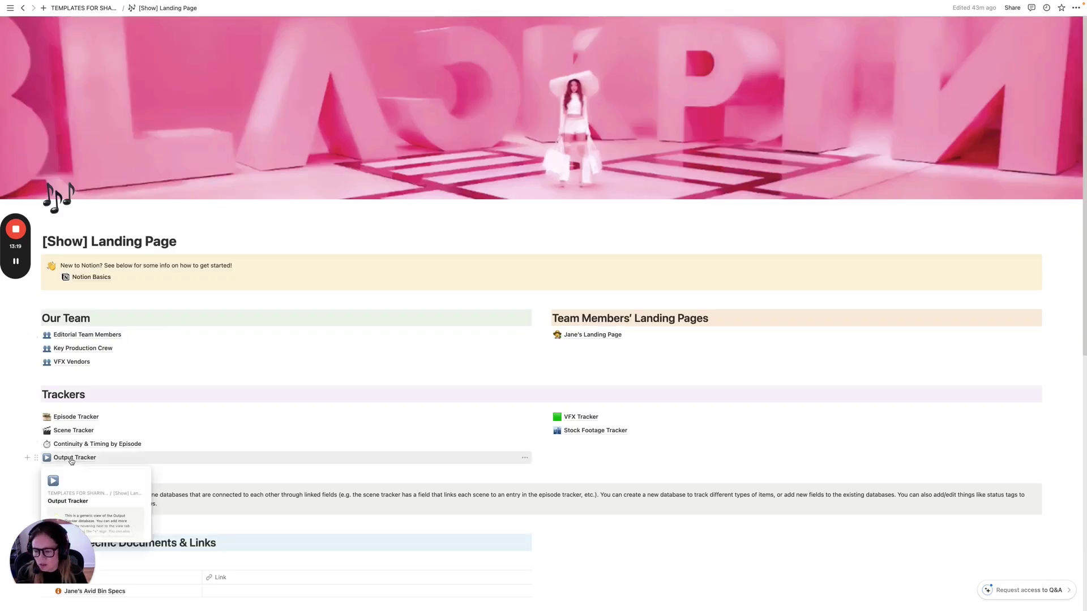
click(74, 458)
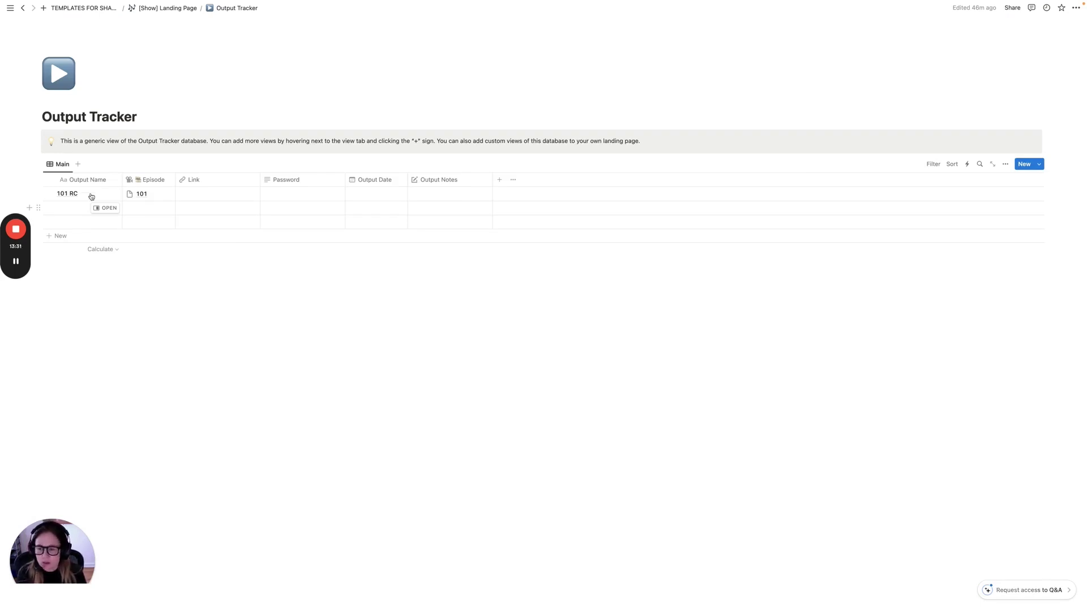
mouse_move(124, 222)
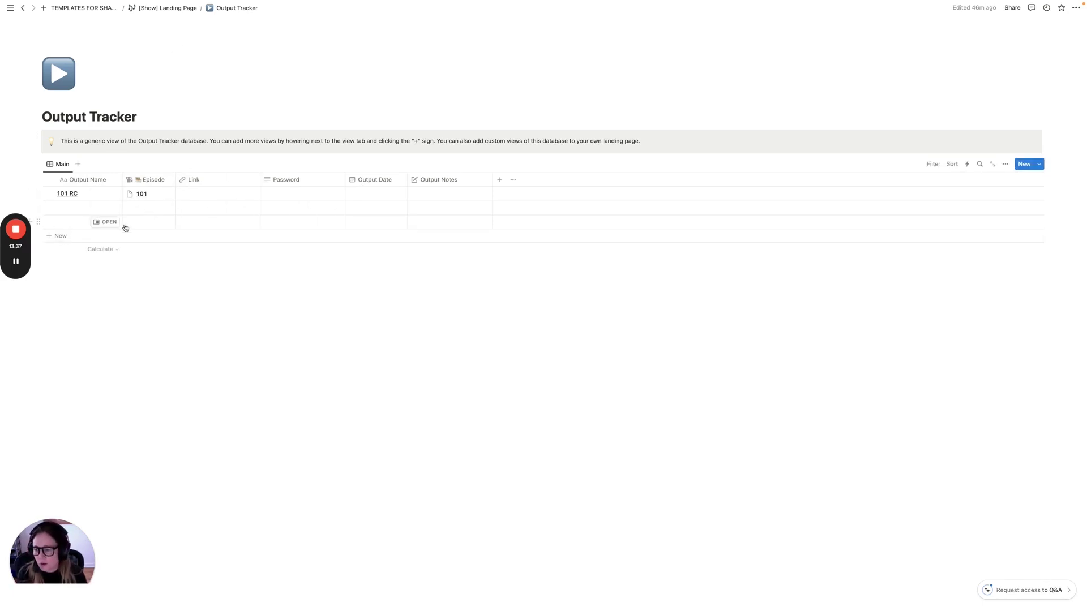
click(167, 8)
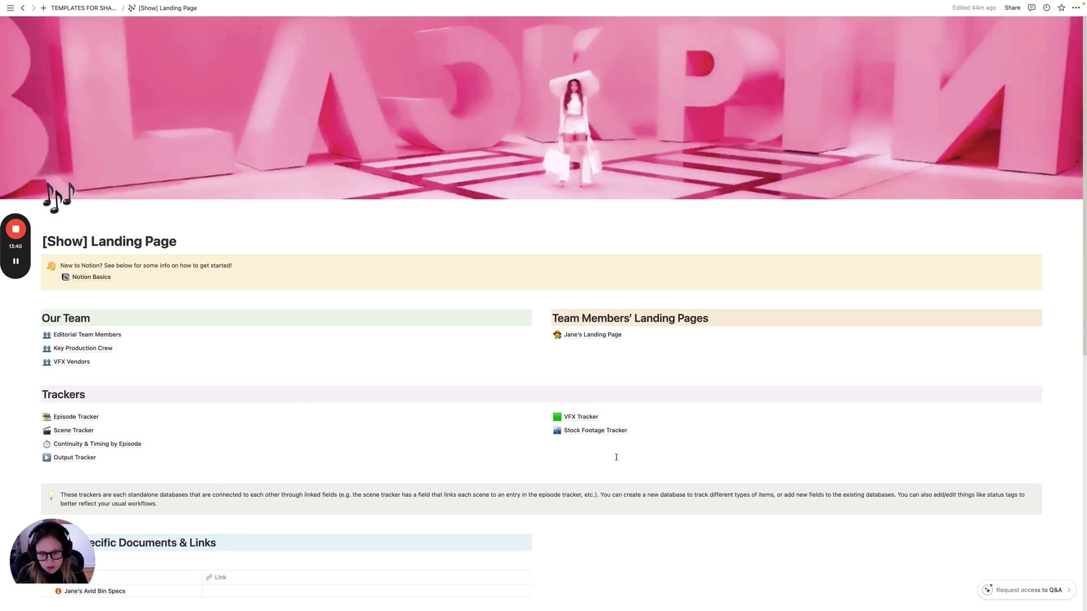
click(580, 417)
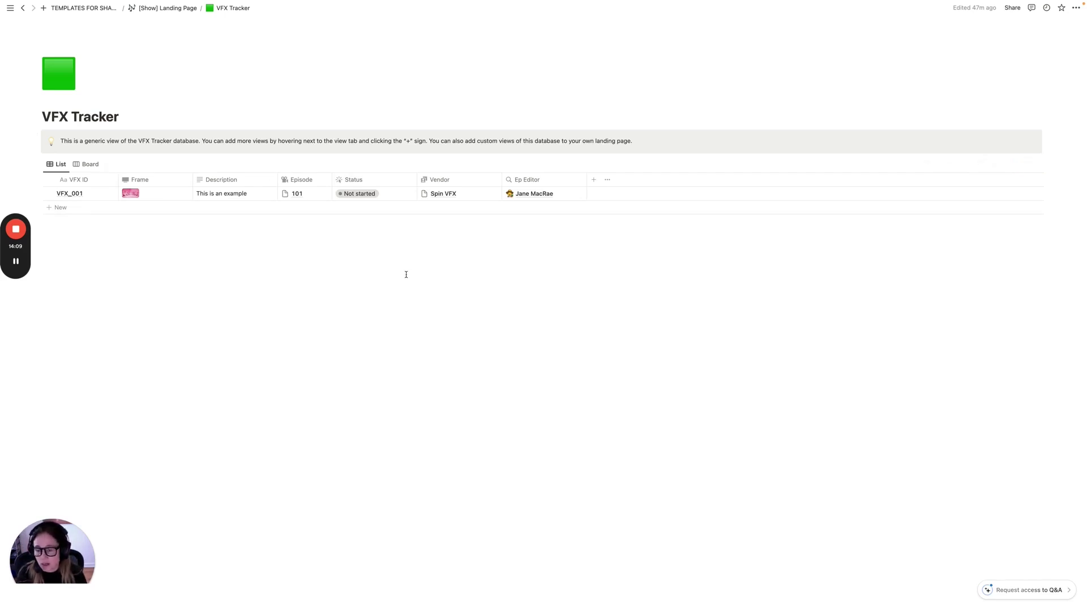
click(147, 195)
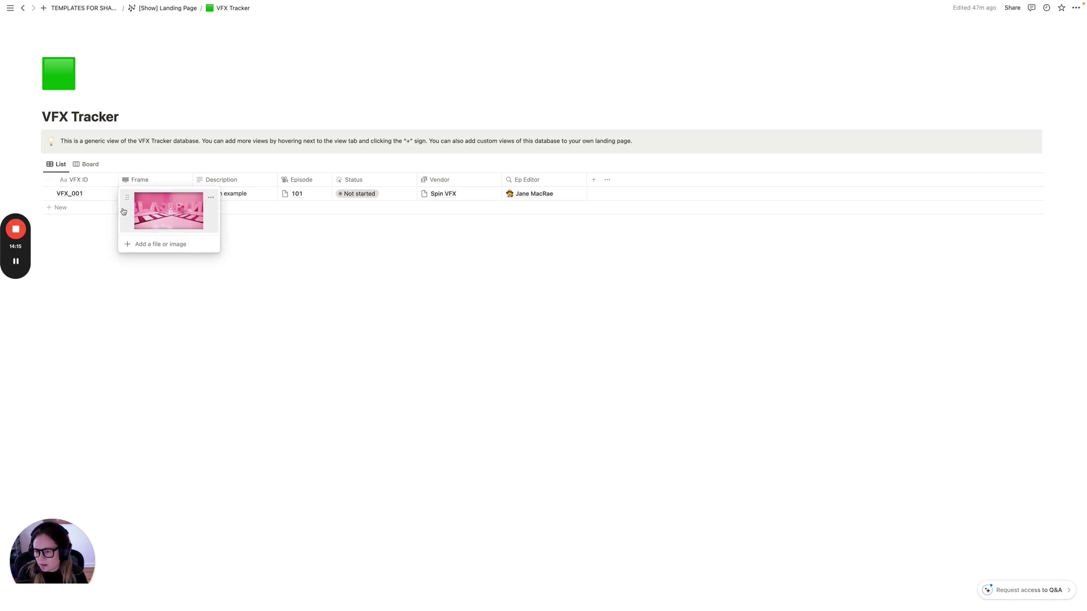
click(82, 233)
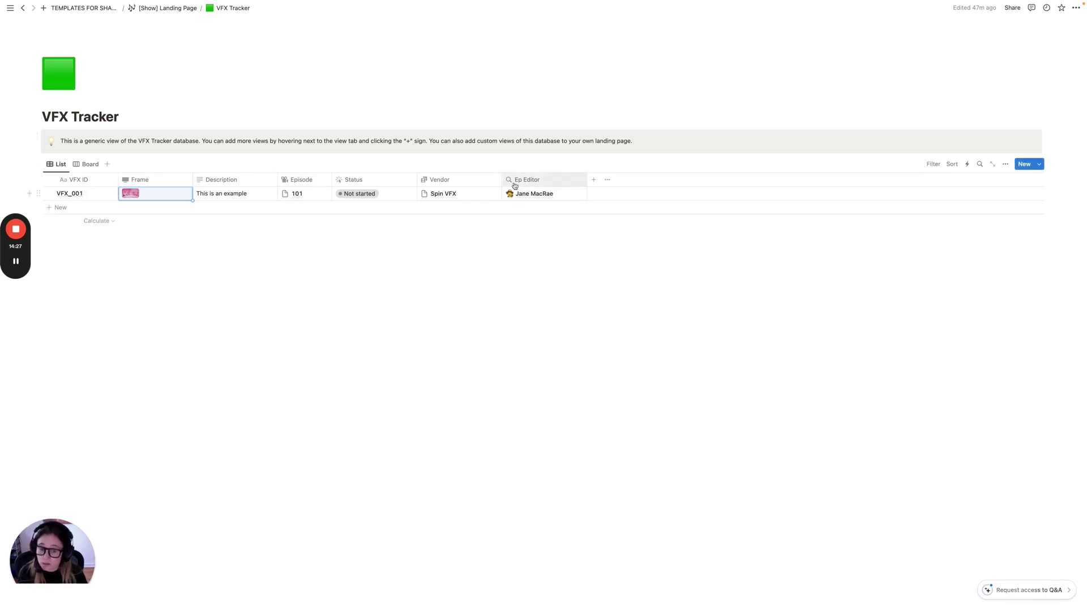
click(391, 194)
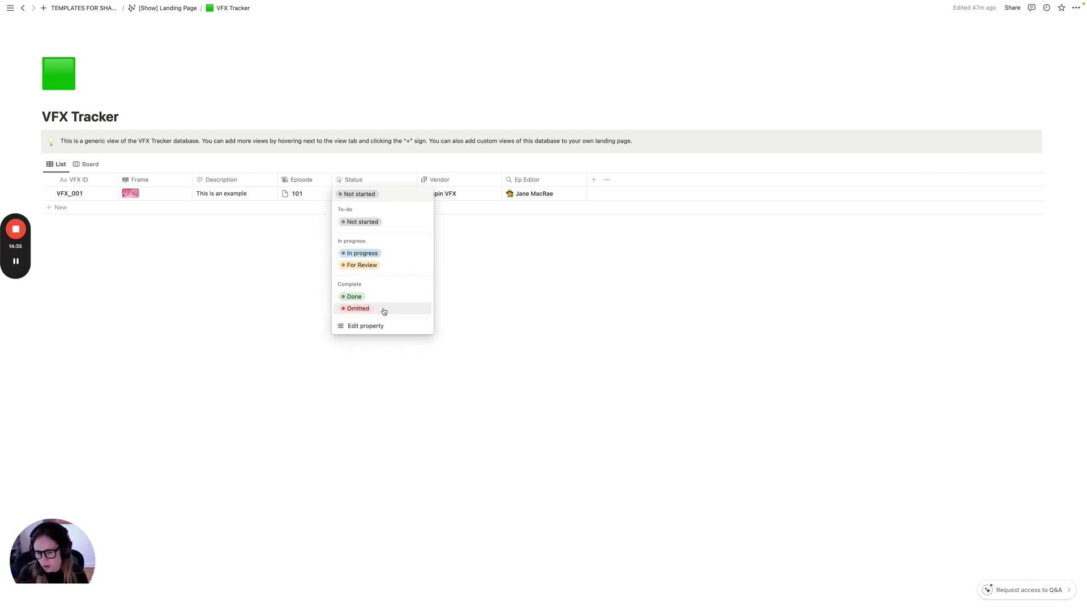
click(391, 164)
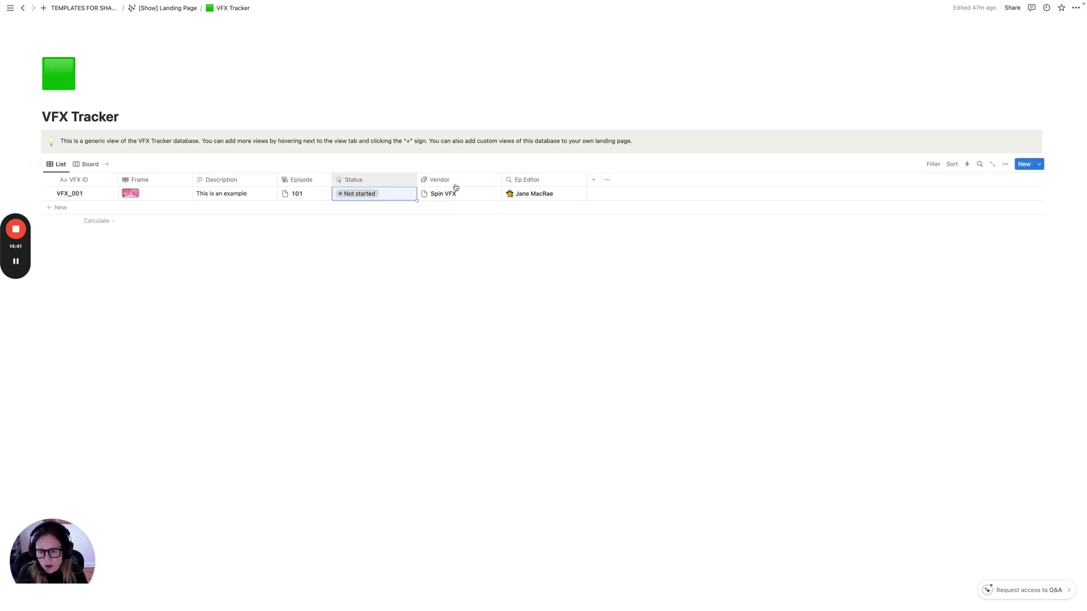
click(434, 179)
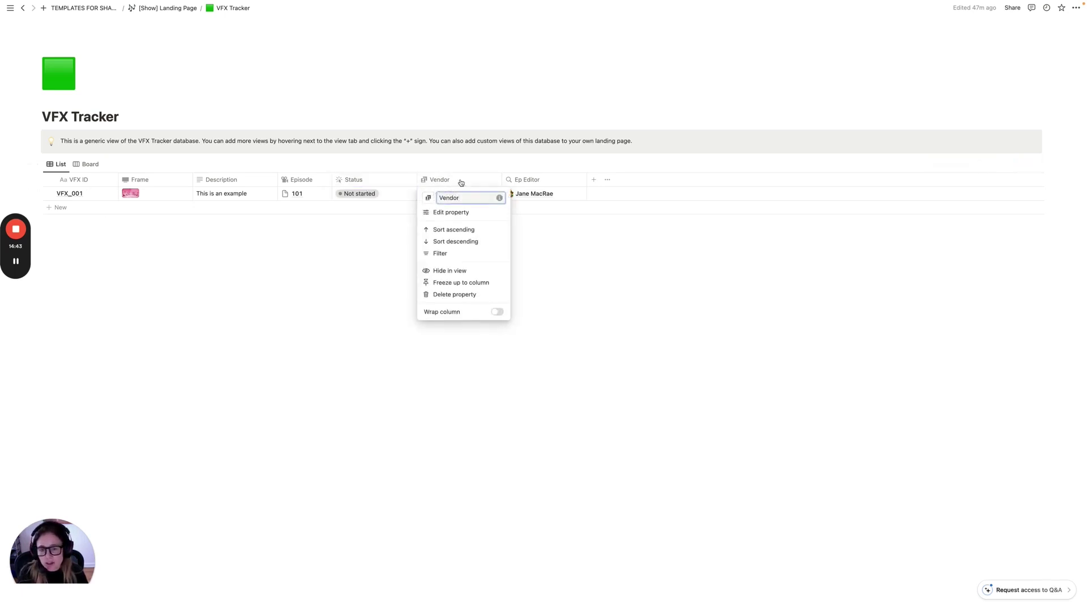
click(467, 194)
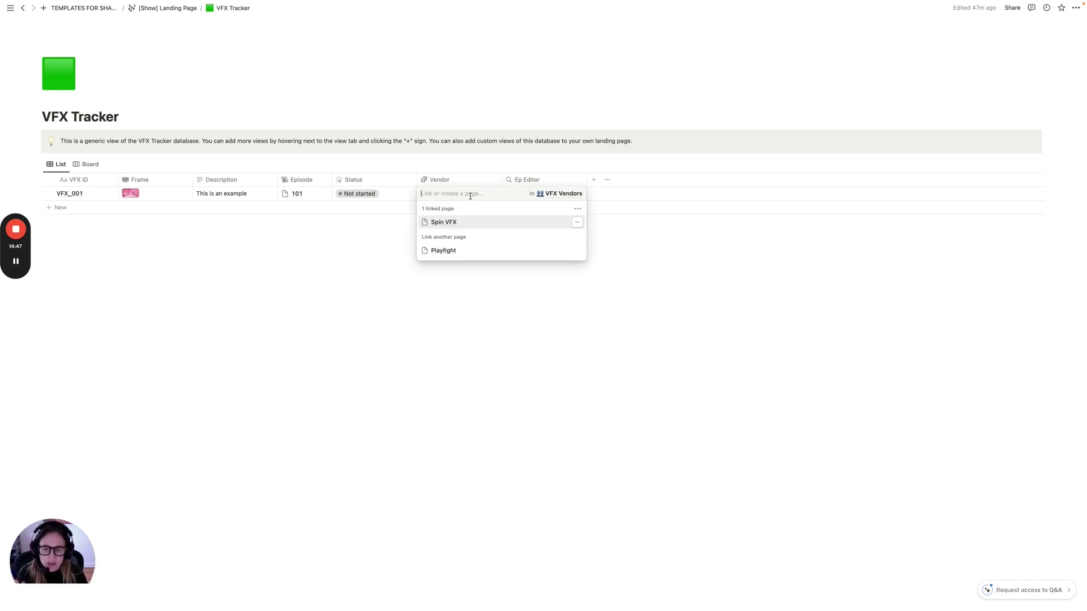
click(421, 161)
mouse_move(85, 194)
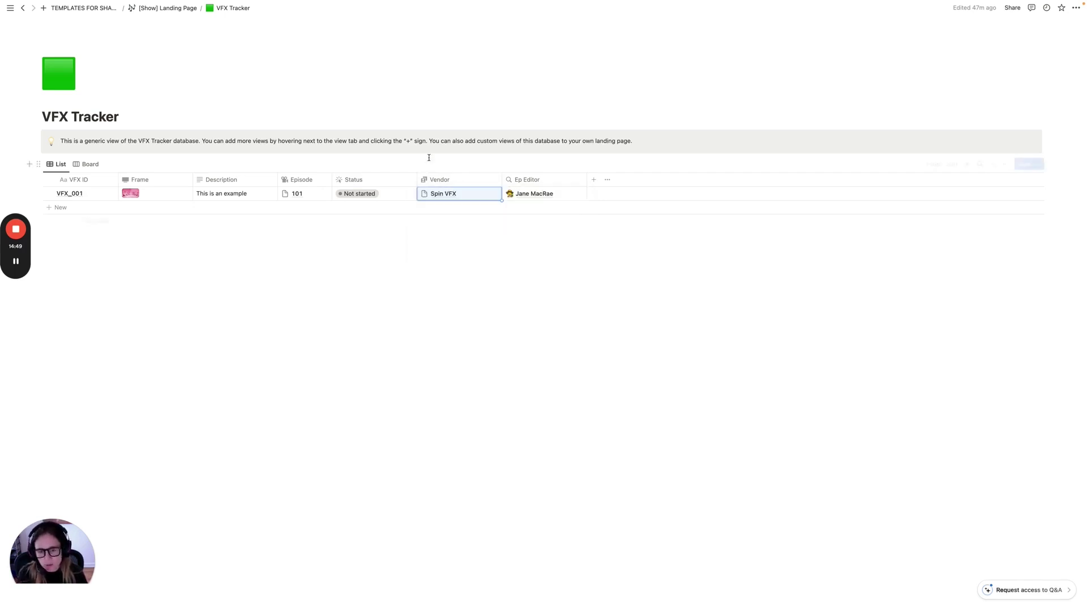
click(103, 194)
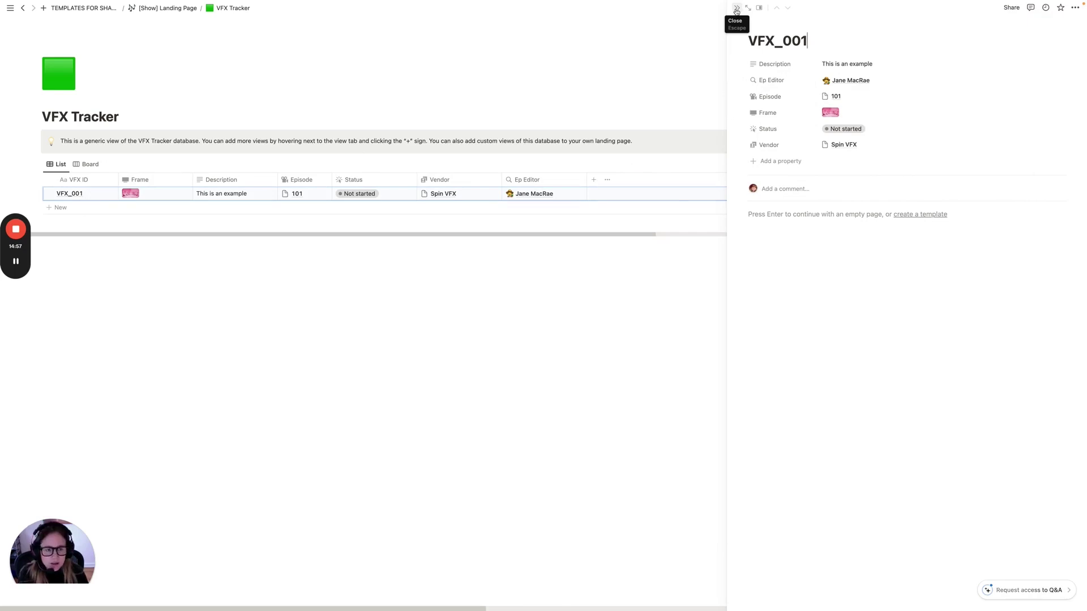
click(737, 9)
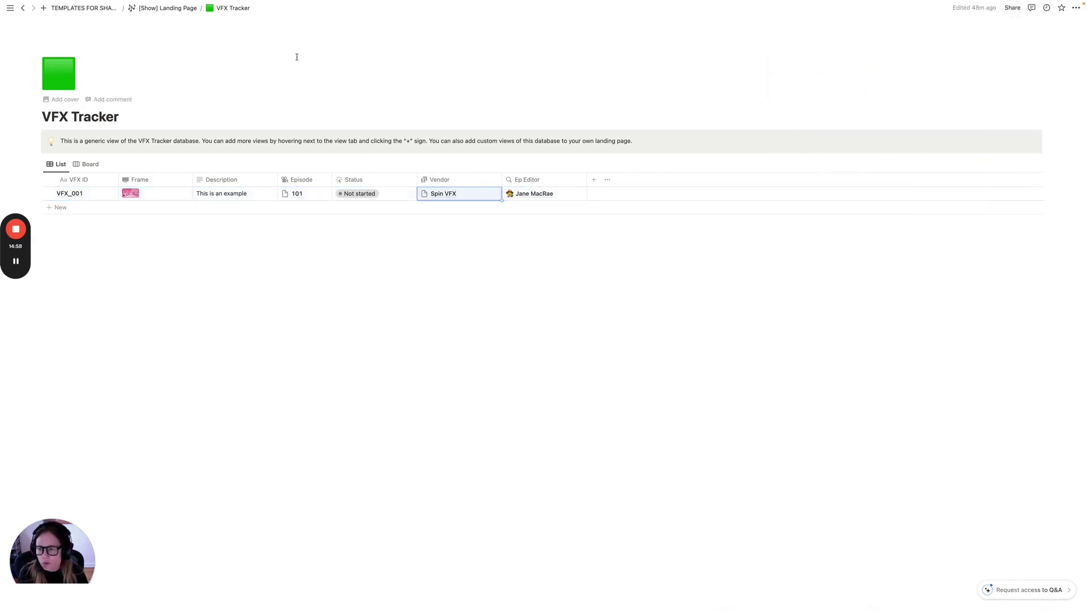
click(167, 8)
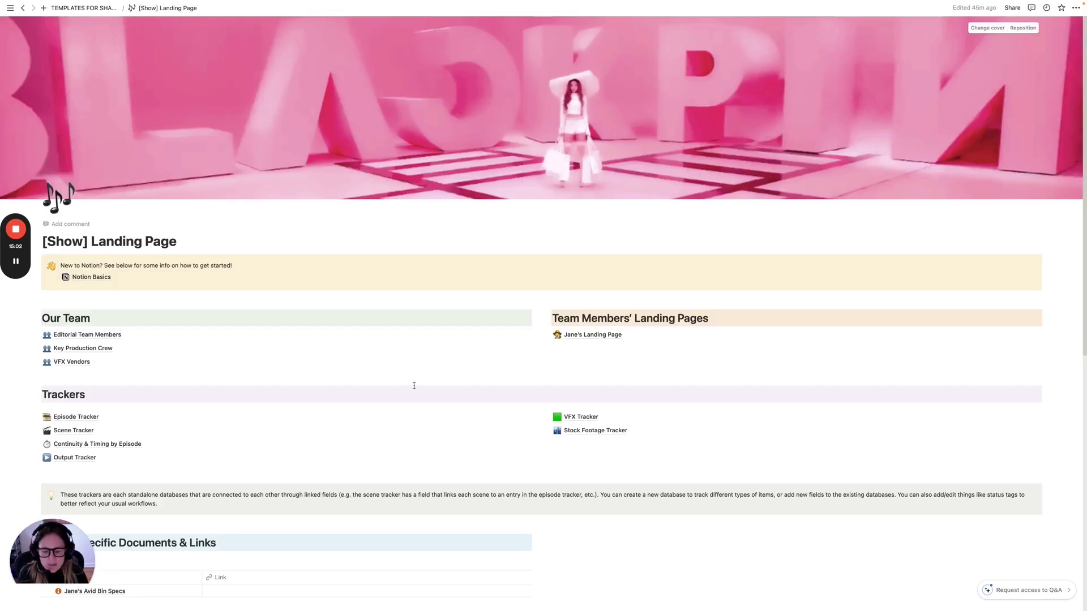
Step: Open the Stock Footage Tracker, peek at its entry and review the getty images vendor value
click(595, 431)
mouse_move(58, 207)
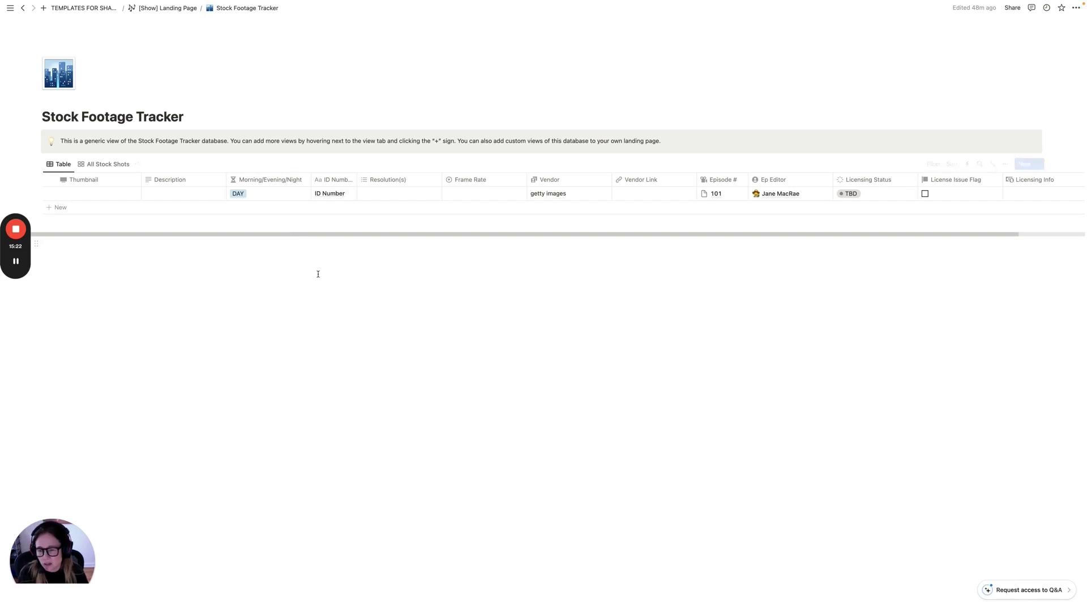
click(352, 261)
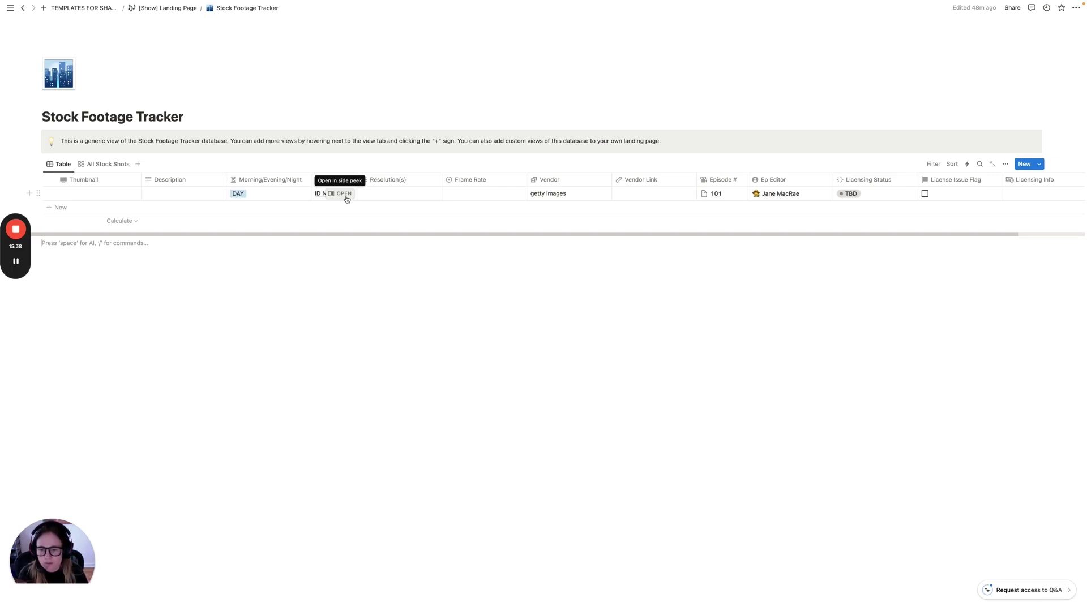
click(344, 194)
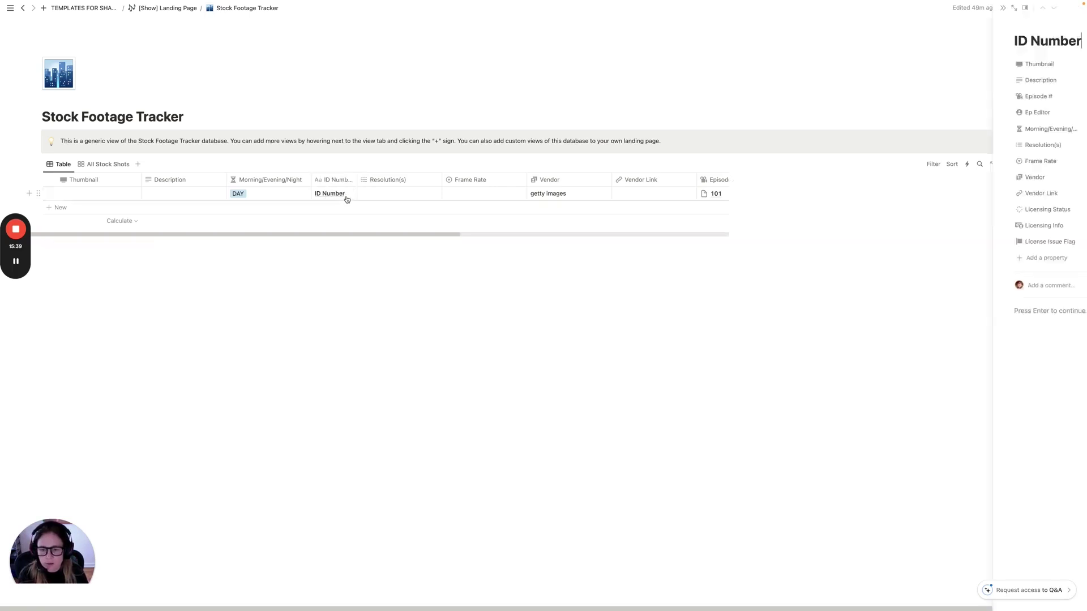
click(399, 257)
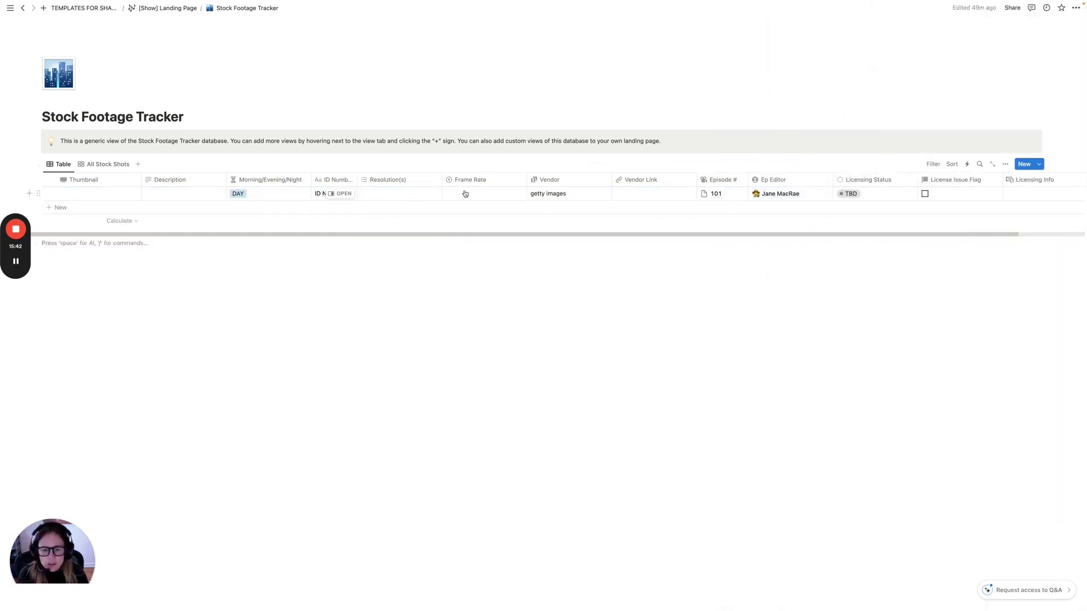
click(567, 195)
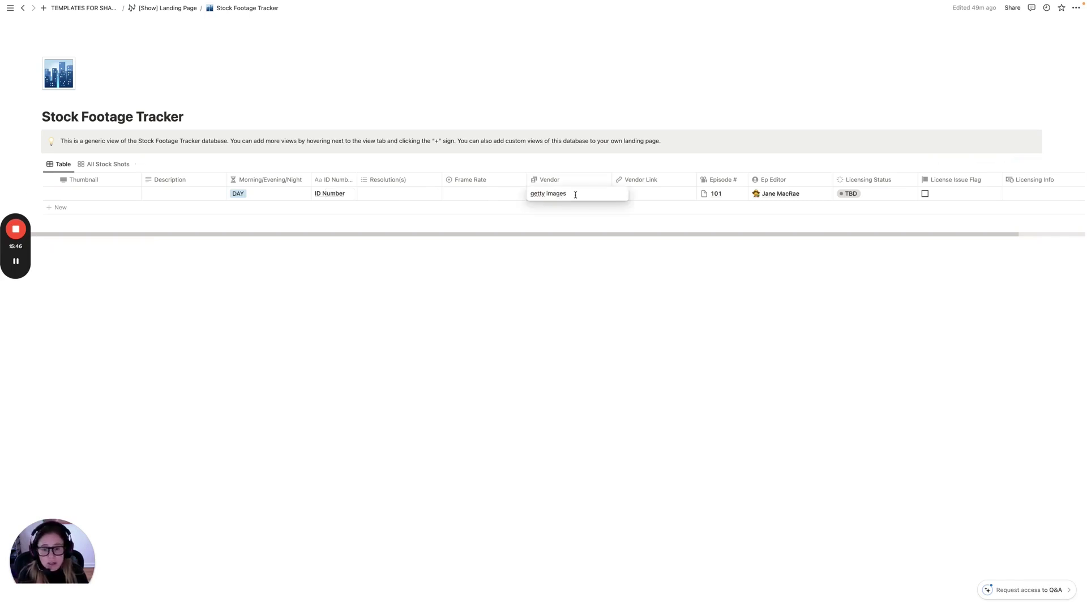
click(548, 220)
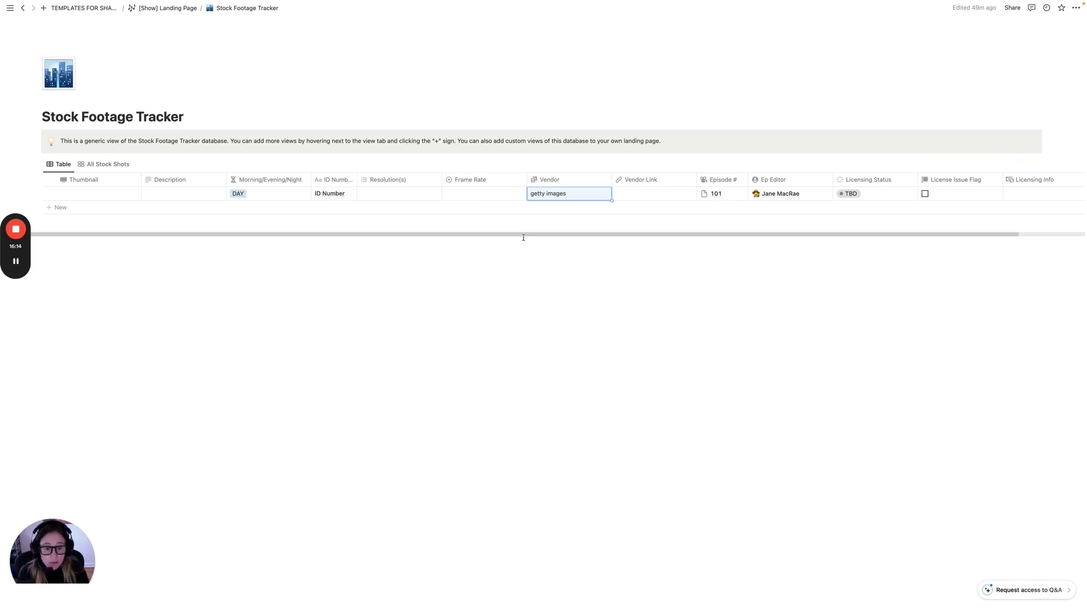
drag(522, 238, 594, 238)
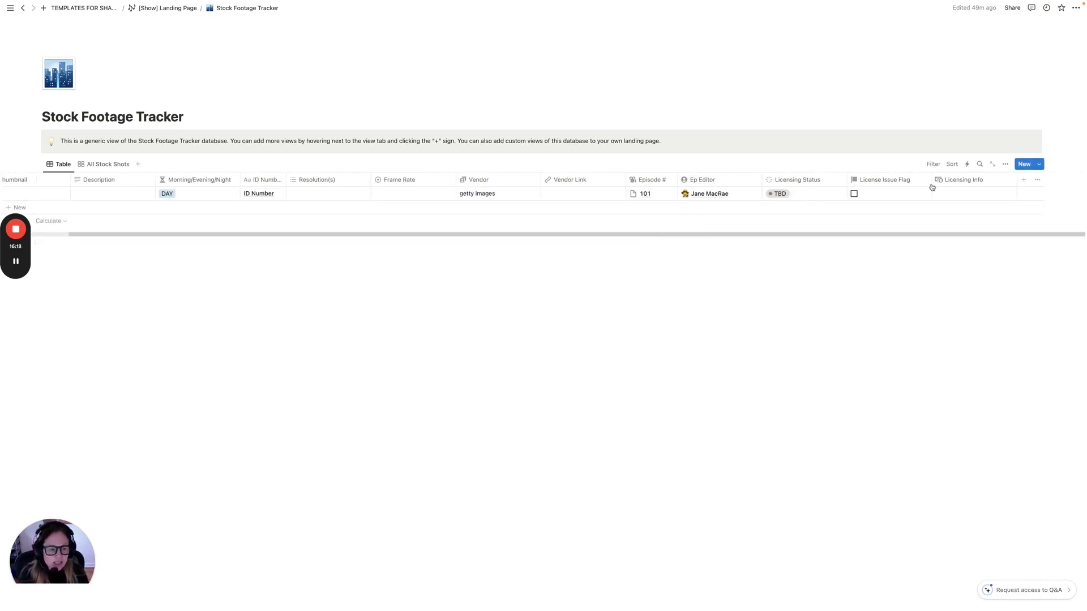
Step: Review the Licensing Status options leaving TBD, then return to the [Show] Landing Page
click(811, 194)
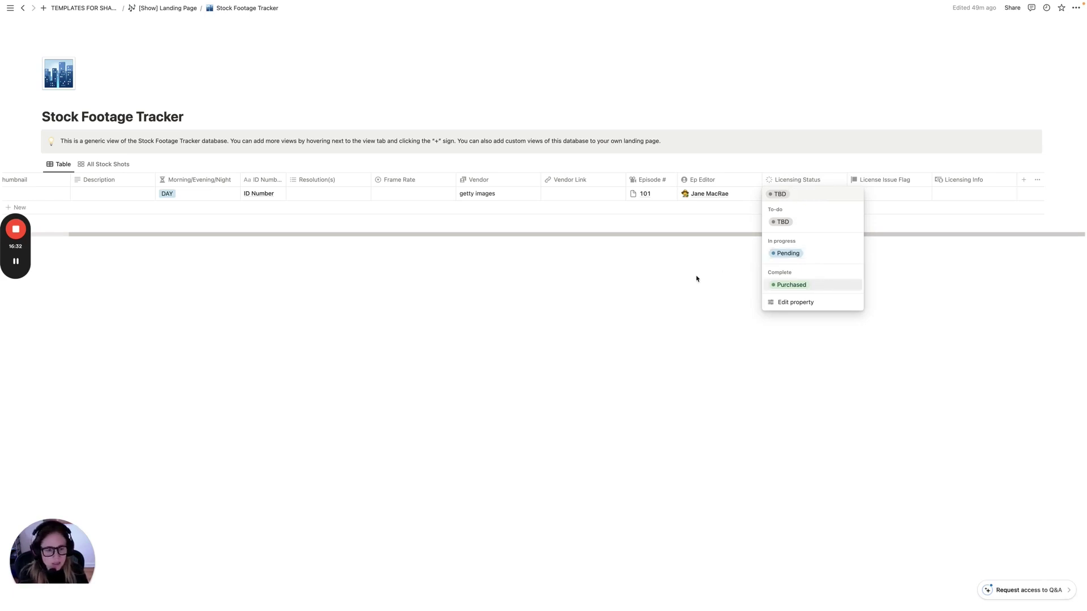
click(755, 256)
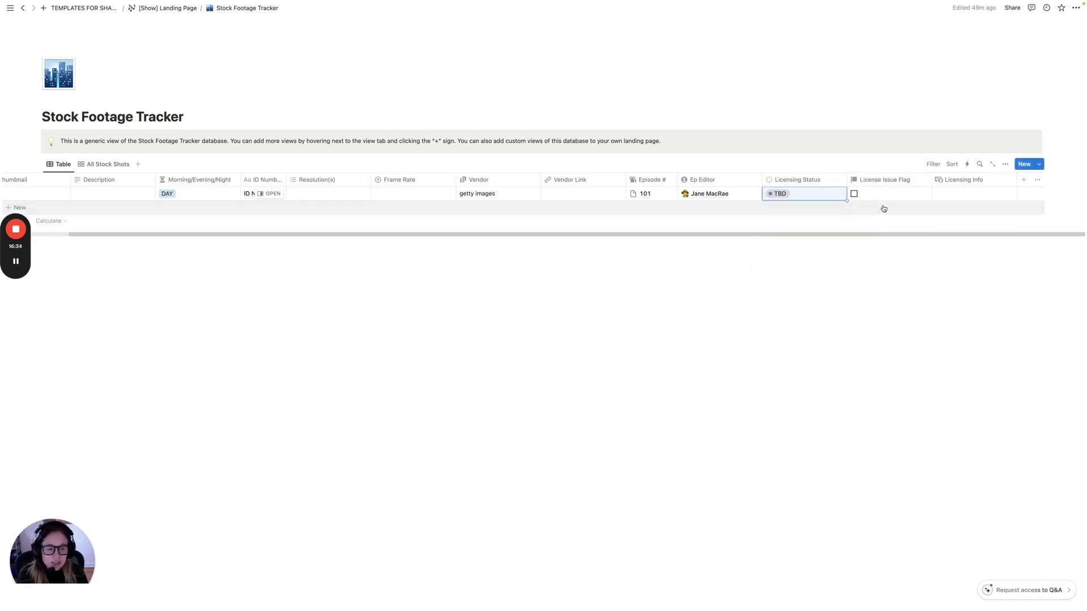
mouse_move(509, 194)
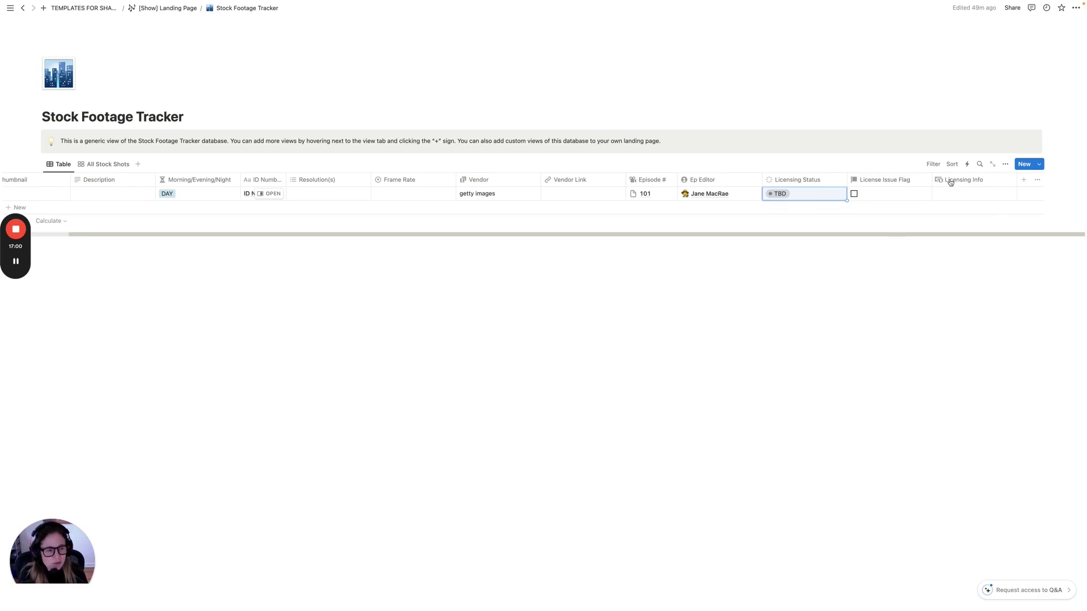
mouse_move(184, 68)
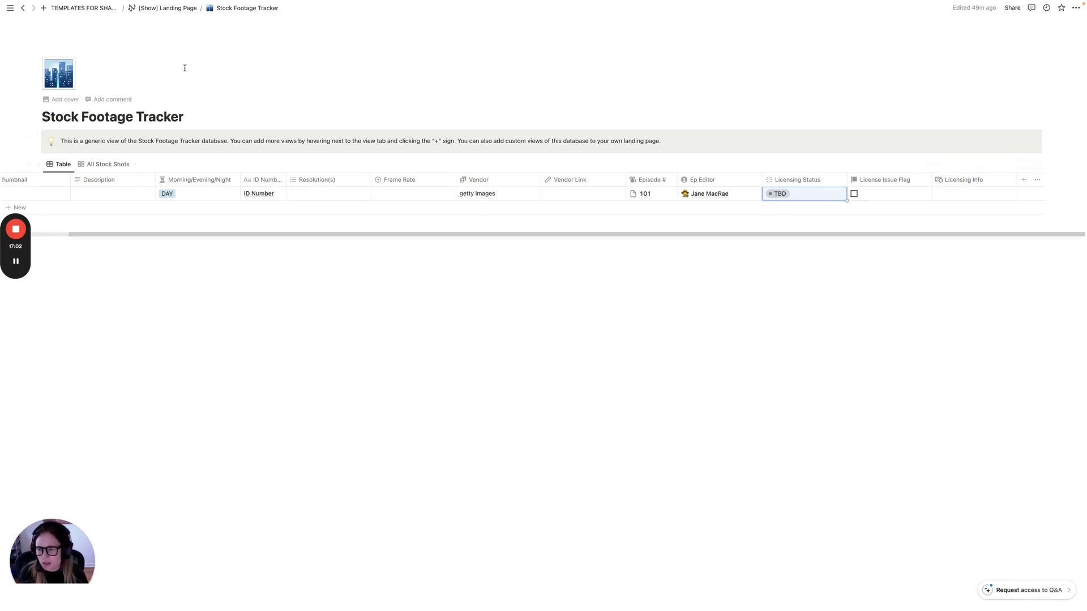
click(167, 7)
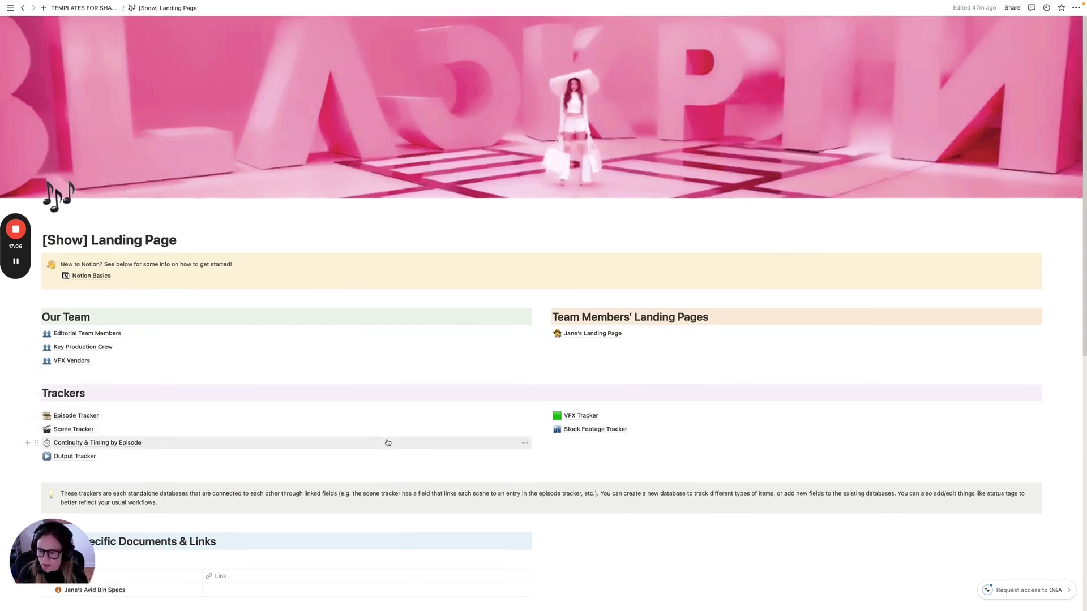
scroll(397, 442, down, 3)
scroll(396, 408, down, 3)
scroll(397, 408, down, 3)
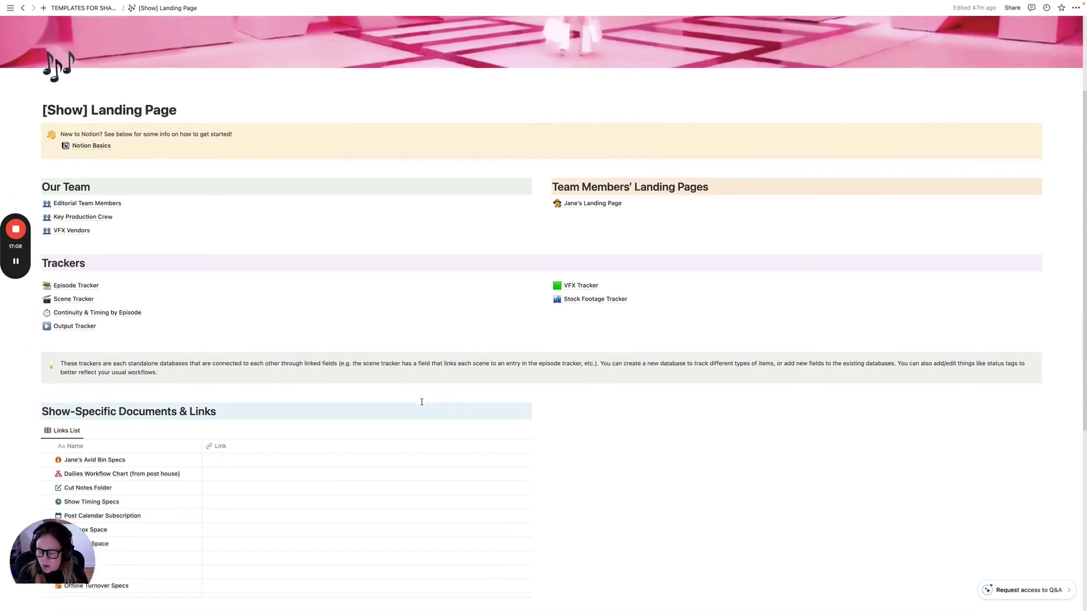
scroll(425, 408, down, 3)
scroll(459, 416, down, 3)
scroll(540, 433, down, 2)
mouse_move(339, 437)
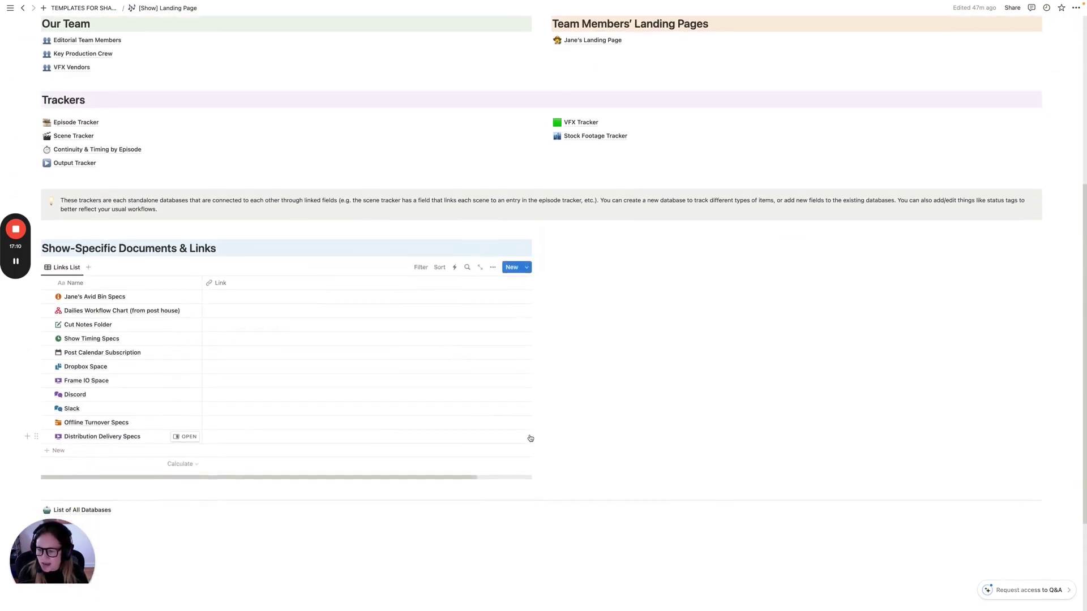
scroll(181, 399, up, 1)
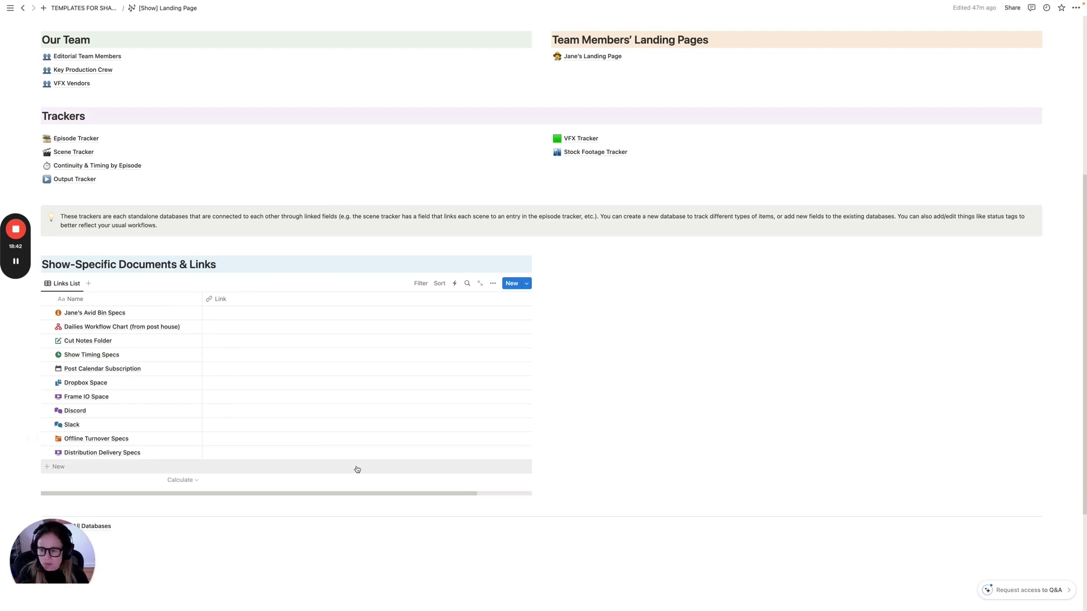
scroll(418, 485, up, 5)
scroll(416, 484, up, 3)
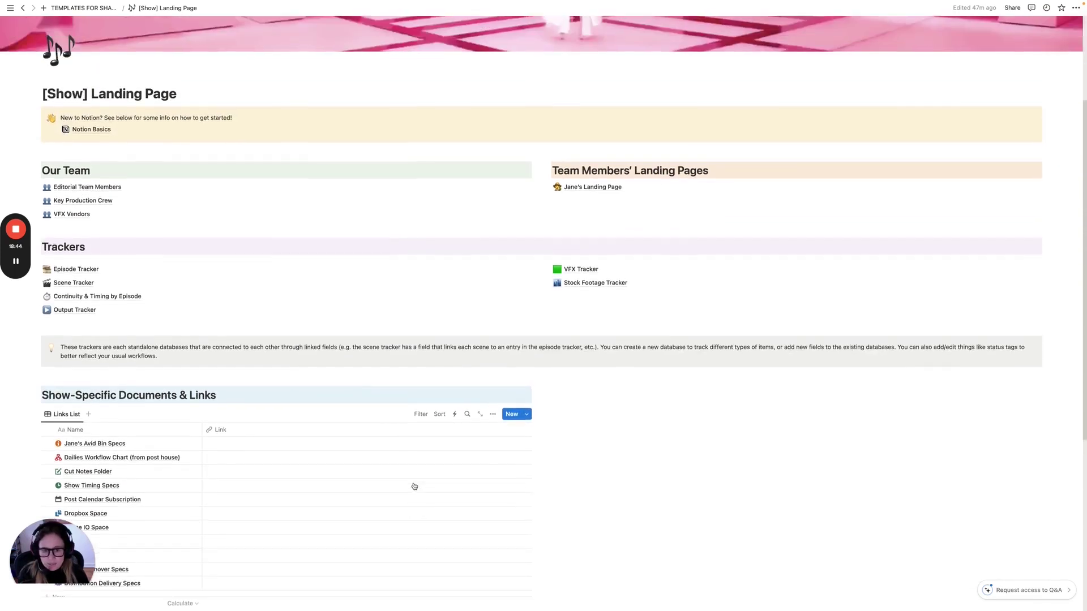
scroll(416, 483, up, 3)
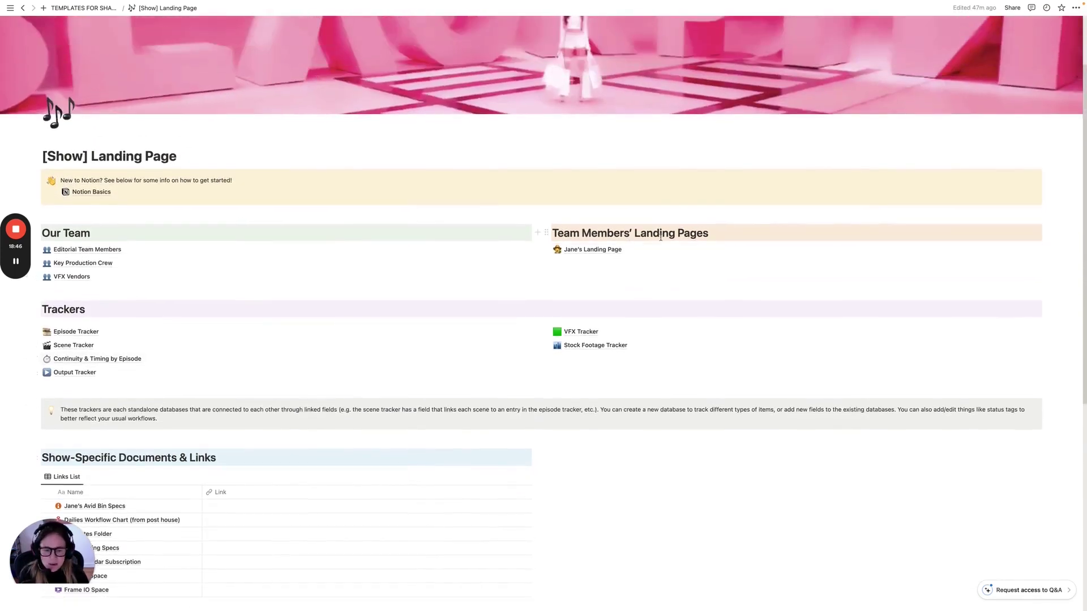
scroll(773, 390, up, 3)
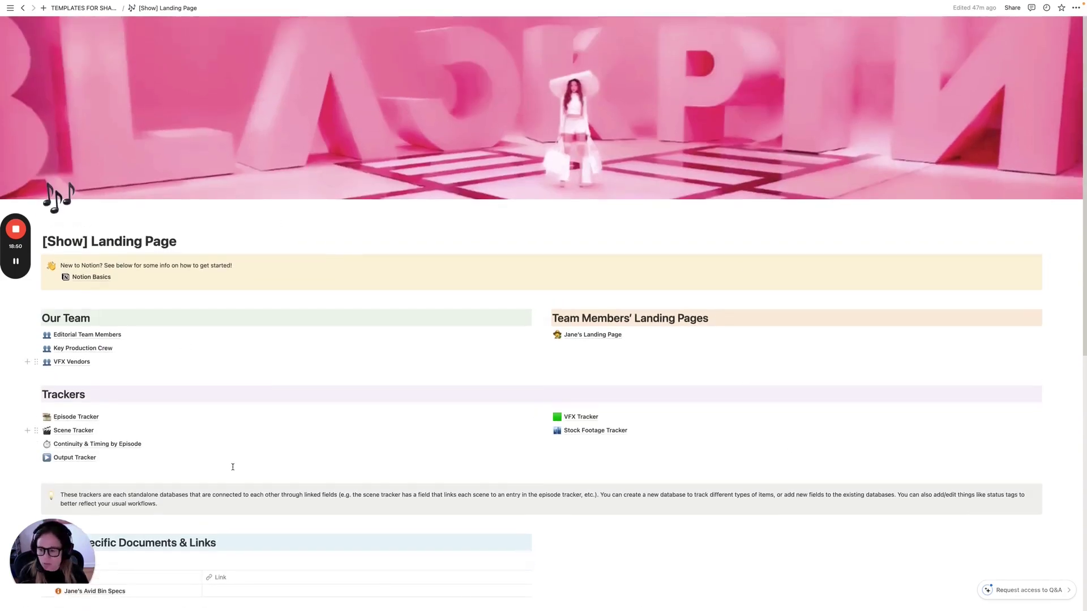
Step: Tour the Episode Tracker's board-by-status and list views, then return to the landing page
click(75, 416)
click(81, 179)
click(91, 165)
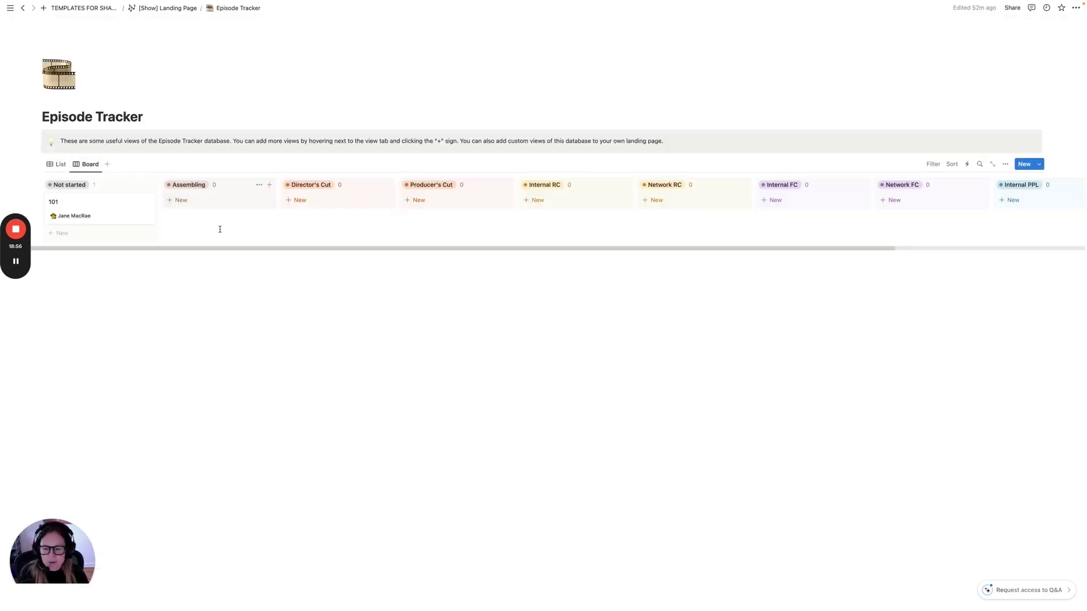
click(56, 163)
click(56, 164)
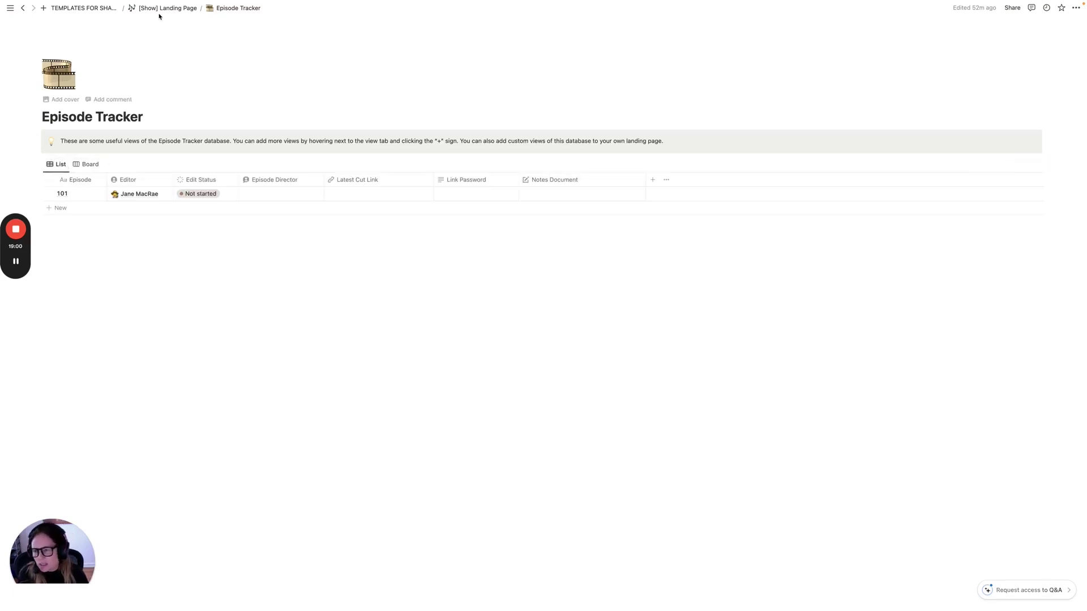
click(163, 8)
Step: Open Scene Tracker and view its Full Scene List and Process Board views
click(73, 430)
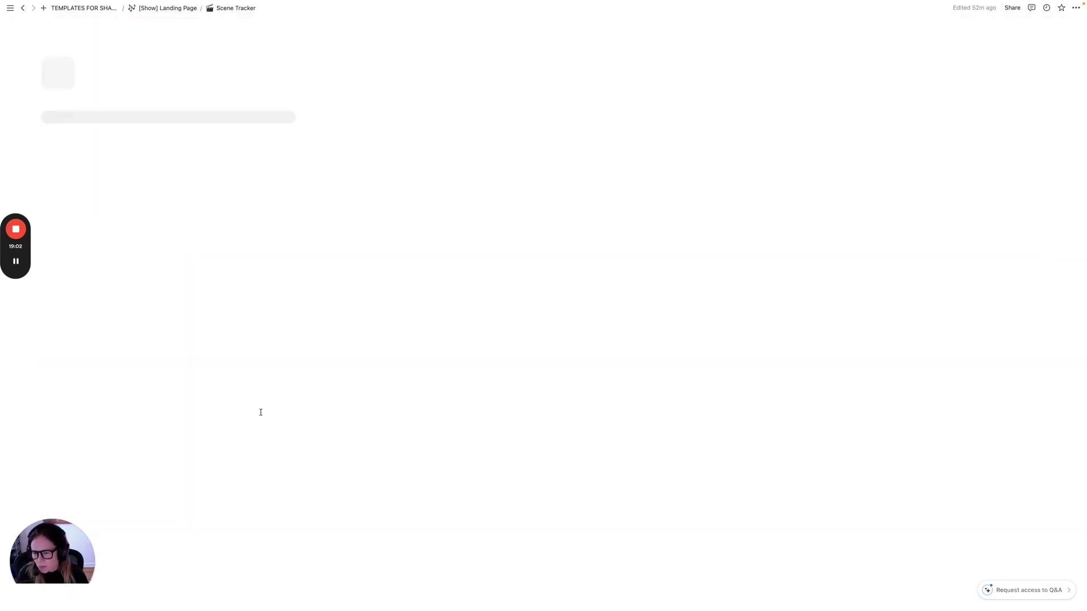
click(101, 164)
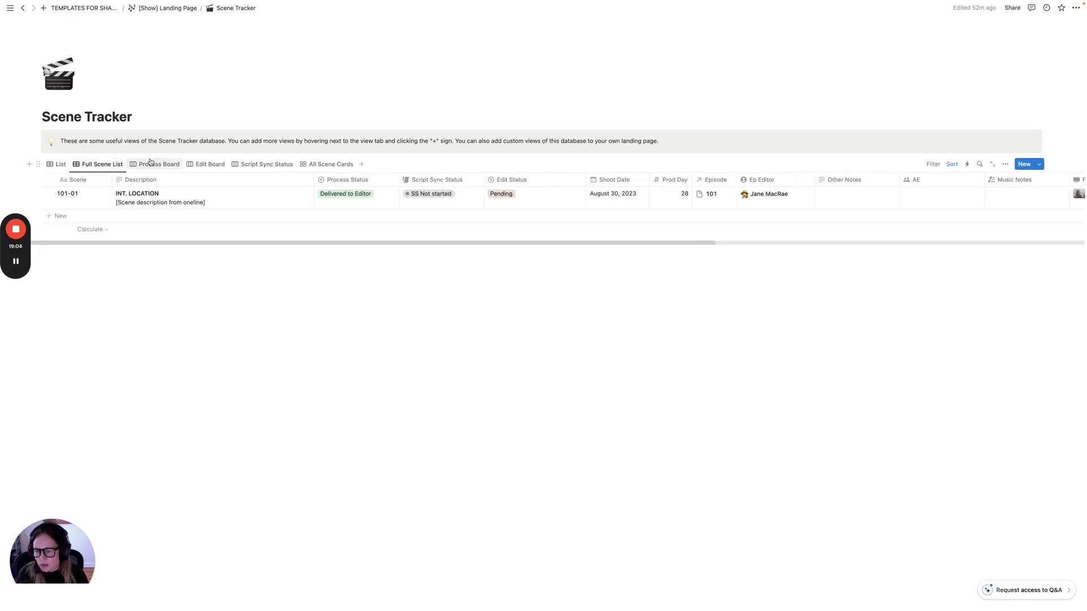
click(155, 163)
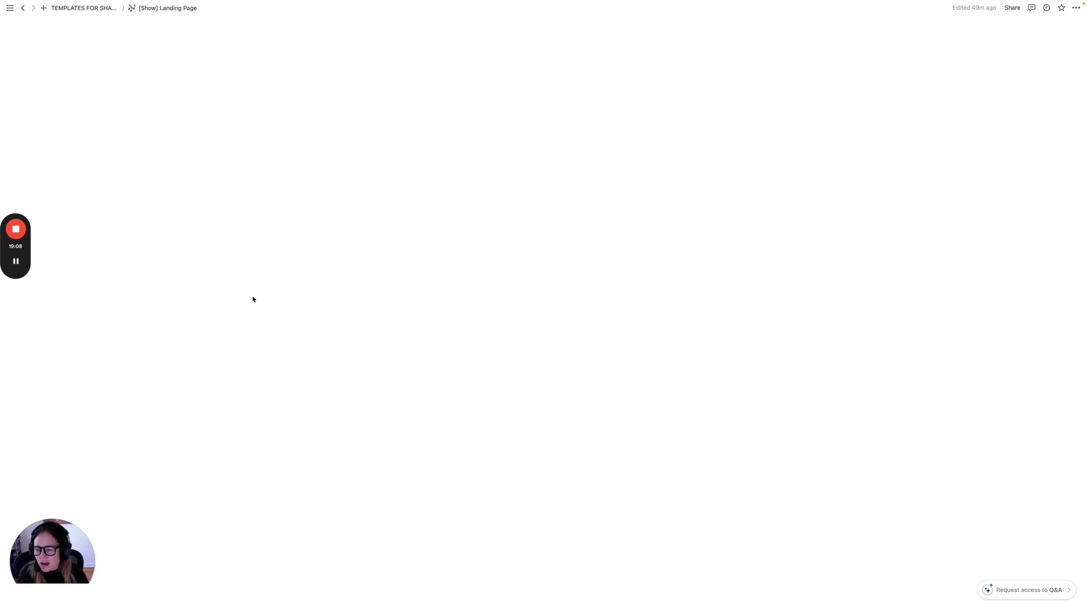
Step: Open Jane's Landing Page, then her scene board and reveal its editor filter
click(166, 8)
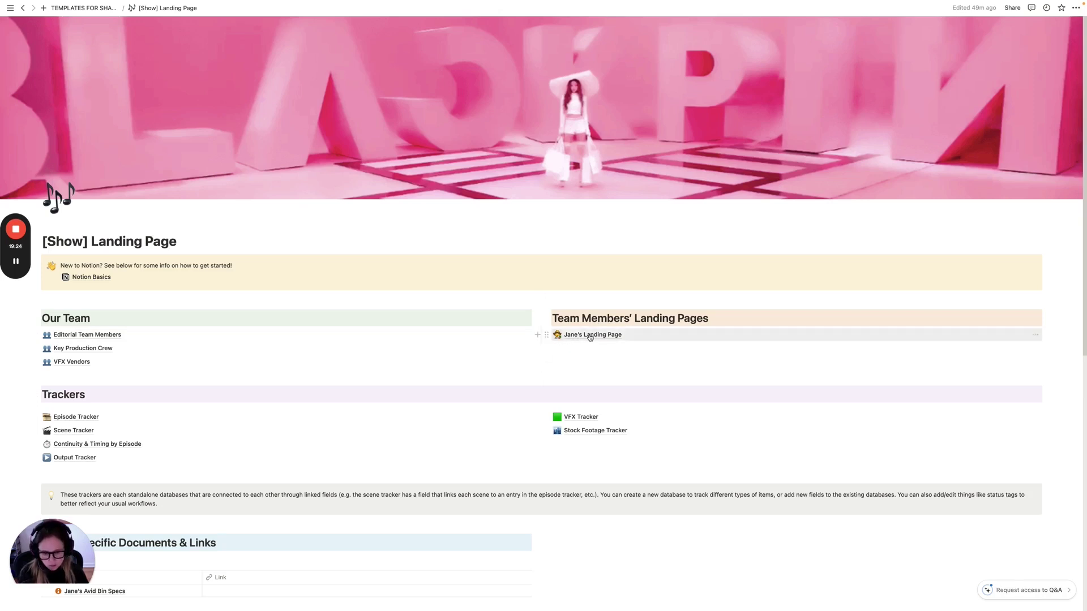
click(591, 334)
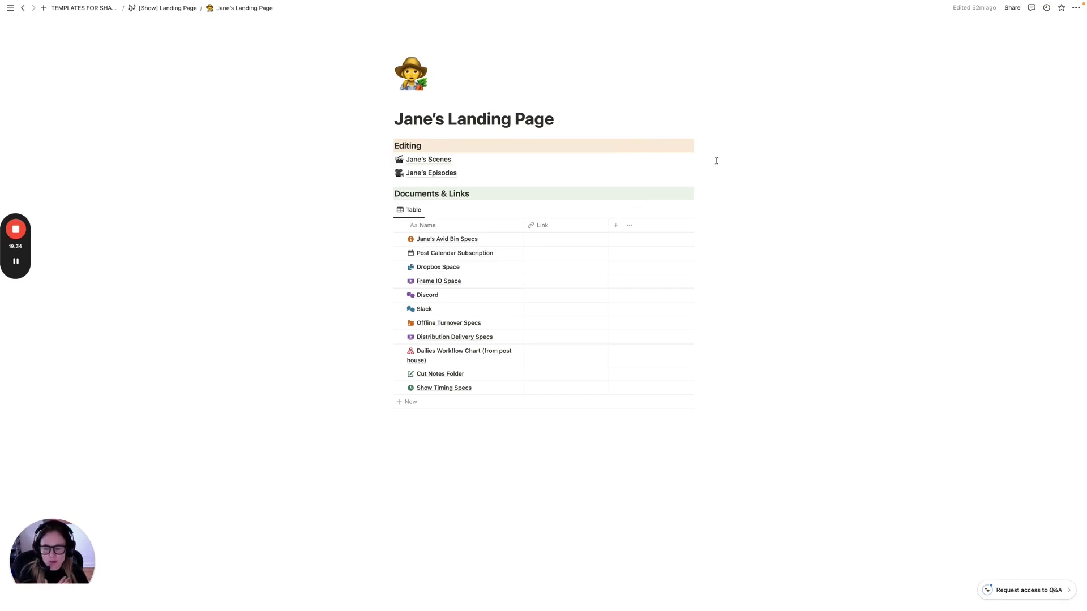
click(428, 160)
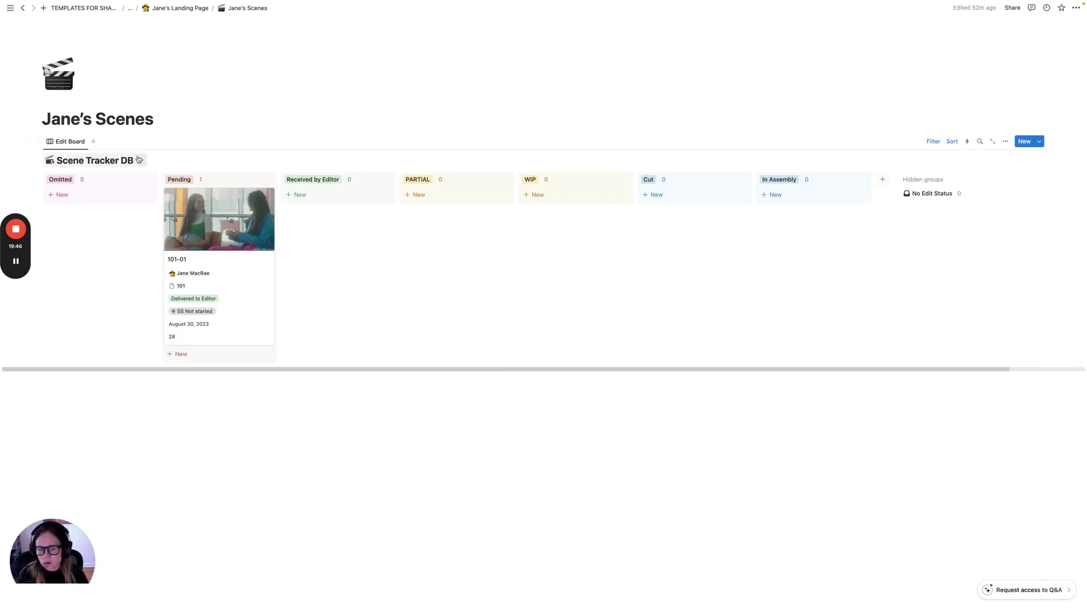
click(932, 141)
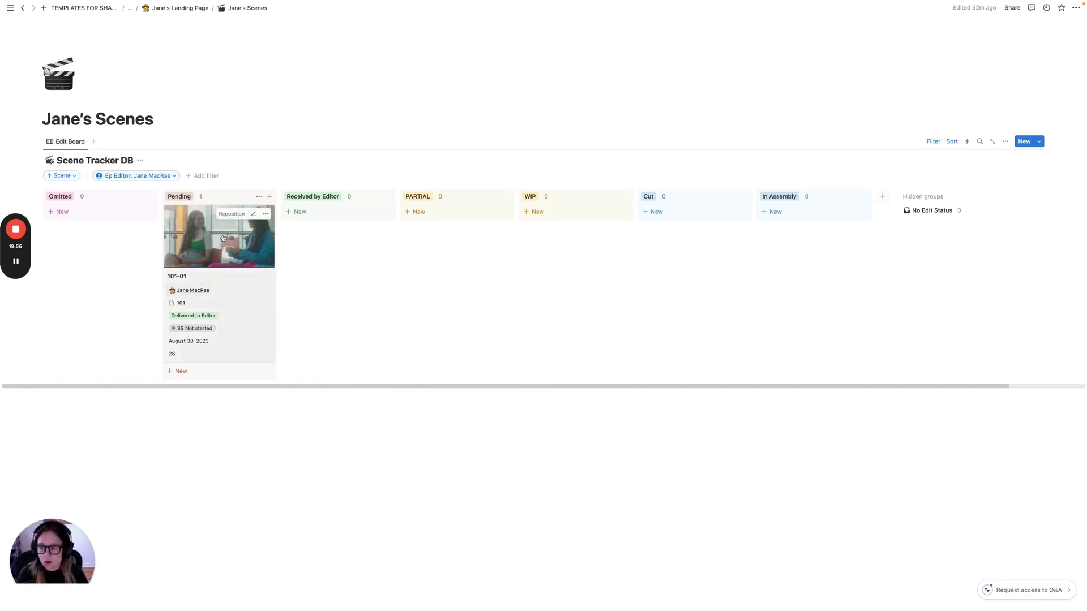
click(180, 7)
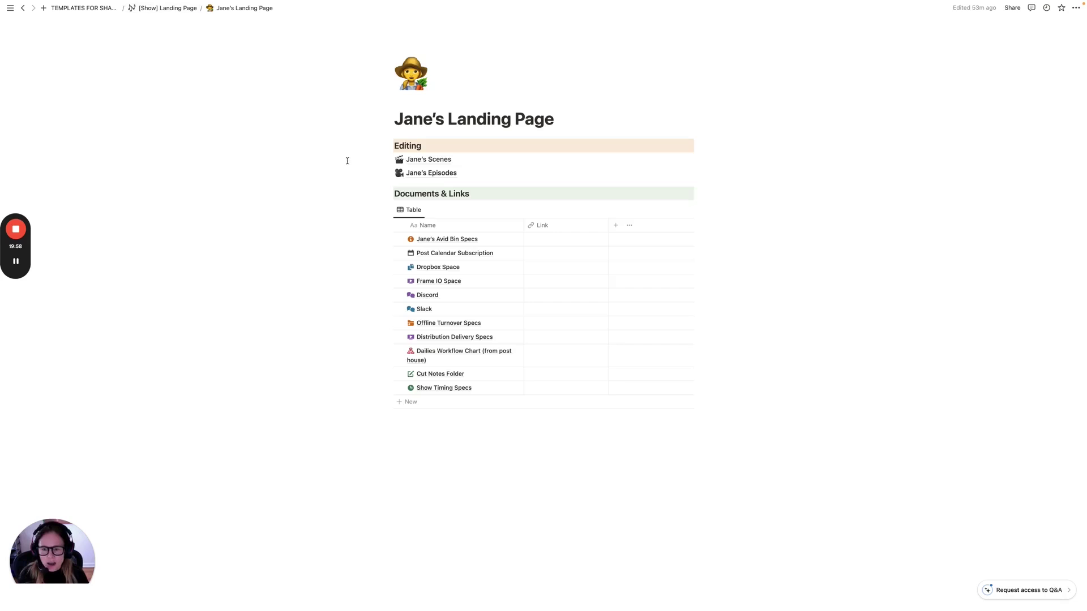
click(431, 173)
mouse_move(93, 168)
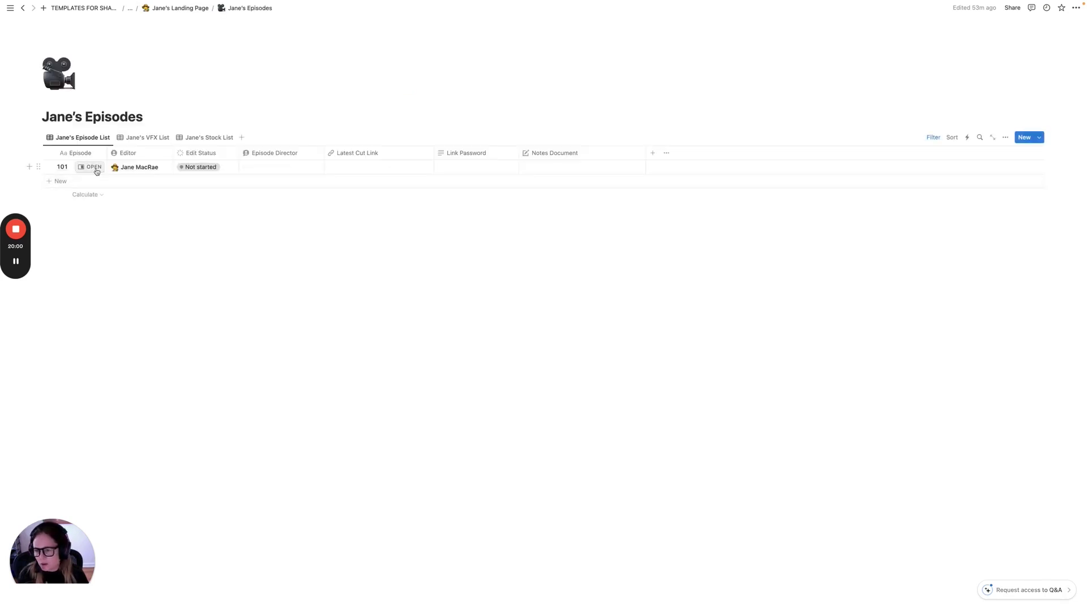
click(933, 138)
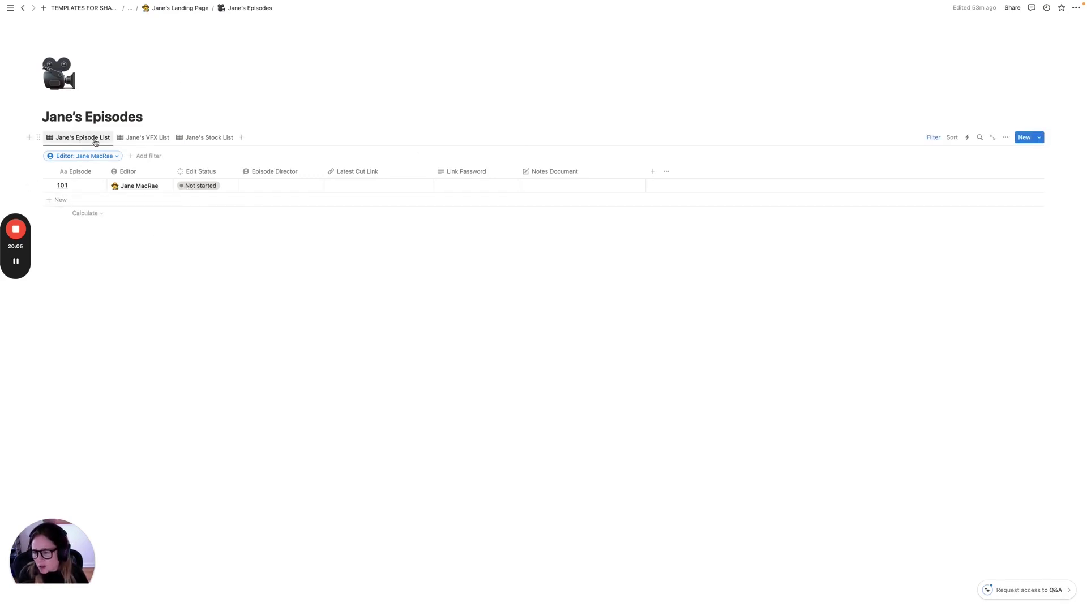
click(148, 138)
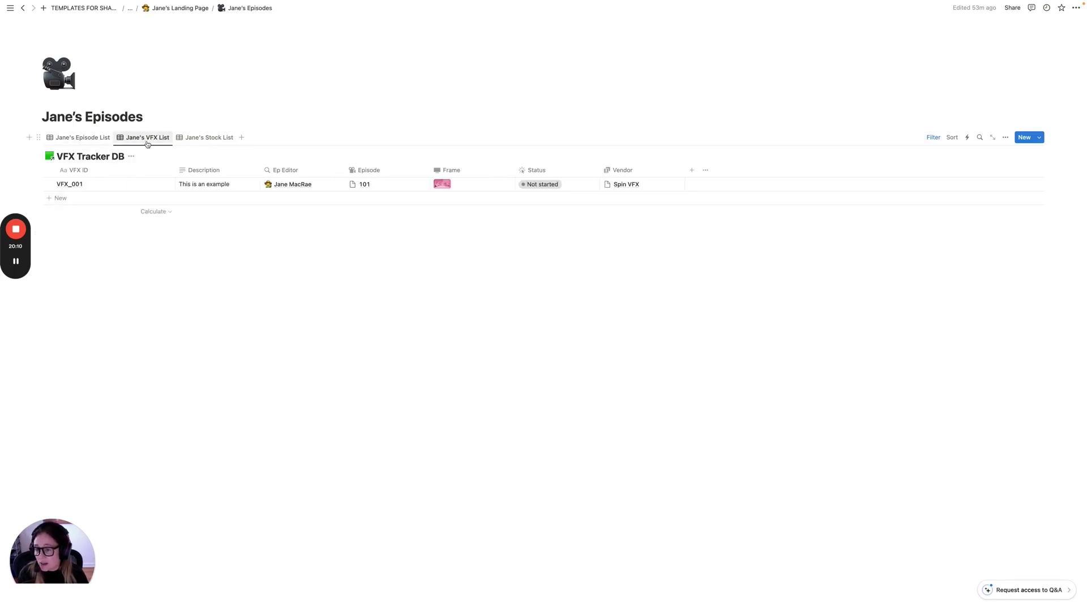
mouse_move(272, 184)
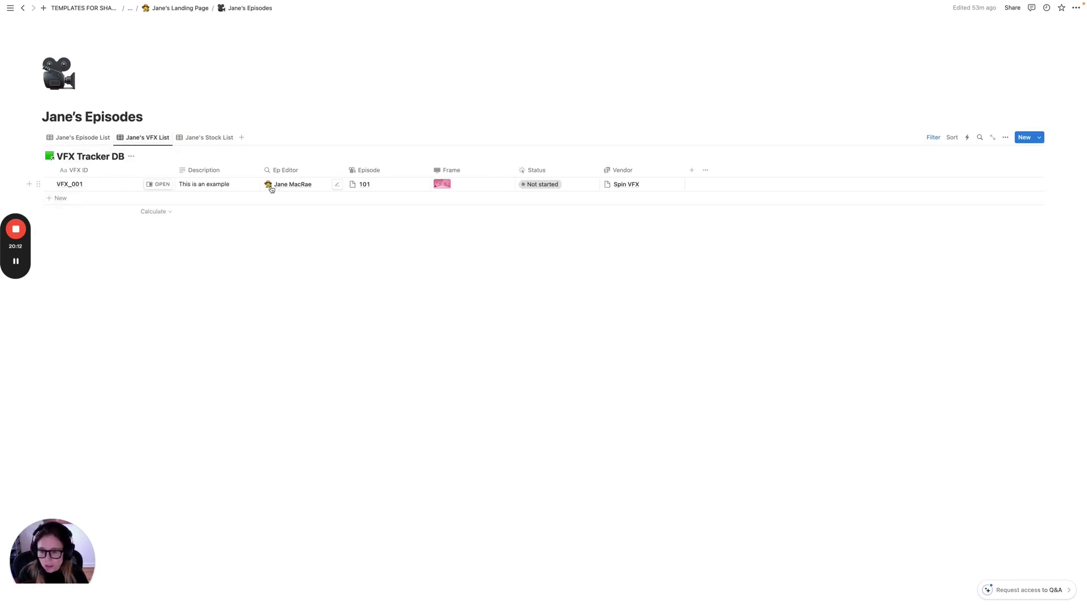
click(209, 137)
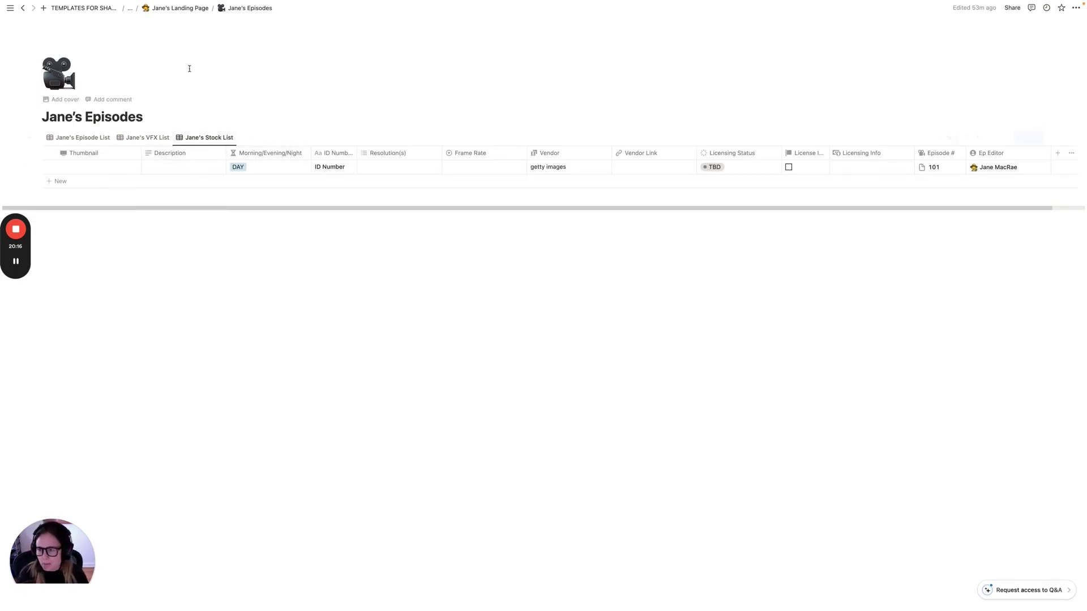
click(180, 8)
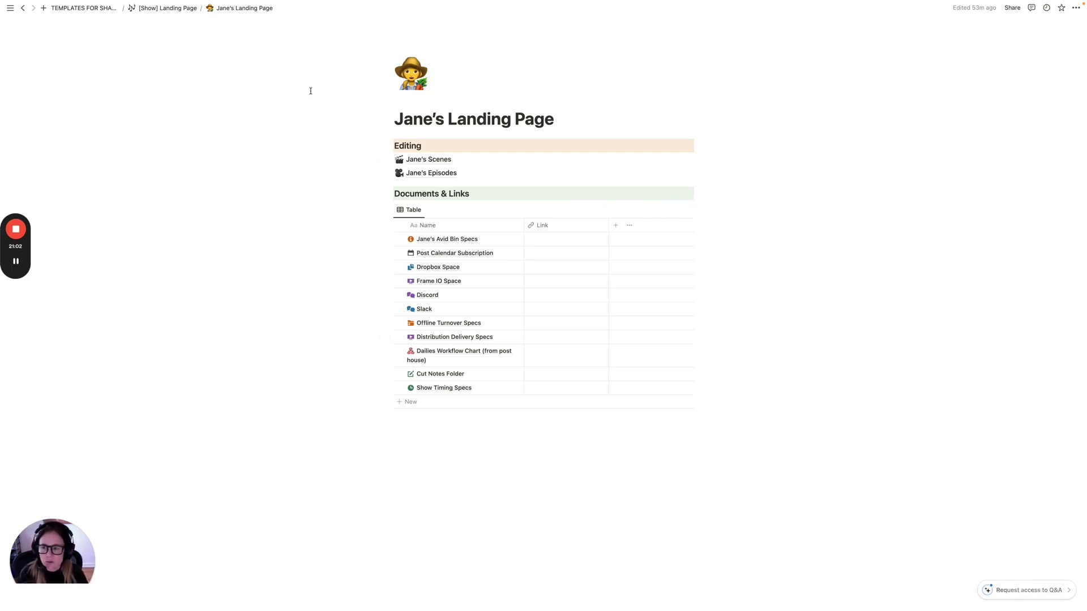
Step: Return to the [Show] Landing Page via its breadcrumb
click(167, 8)
scroll(320, 295, down, 3)
scroll(382, 255, down, 3)
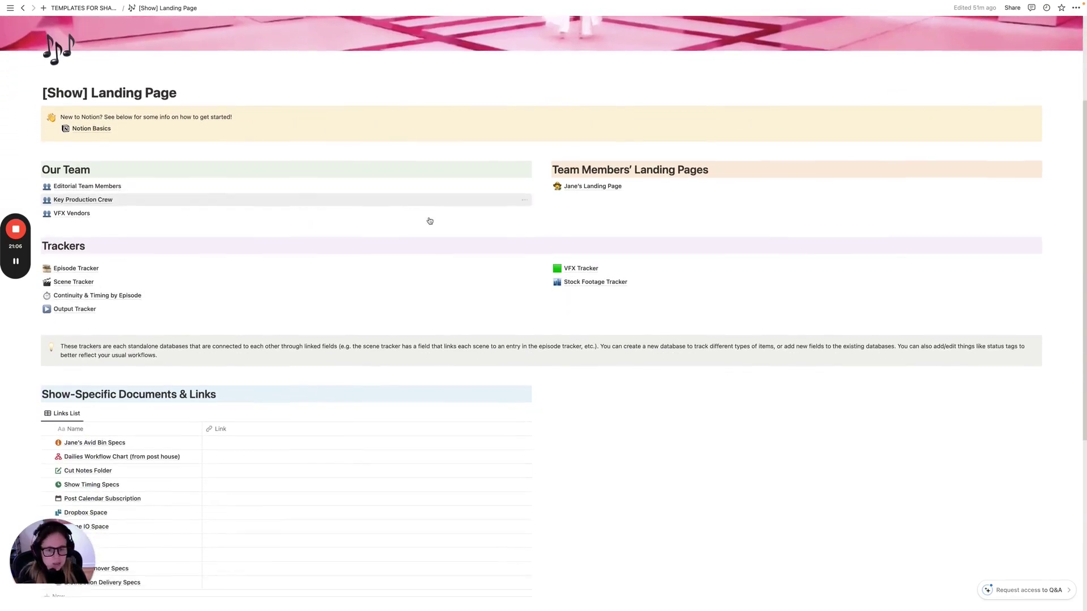
scroll(431, 219, down, 1)
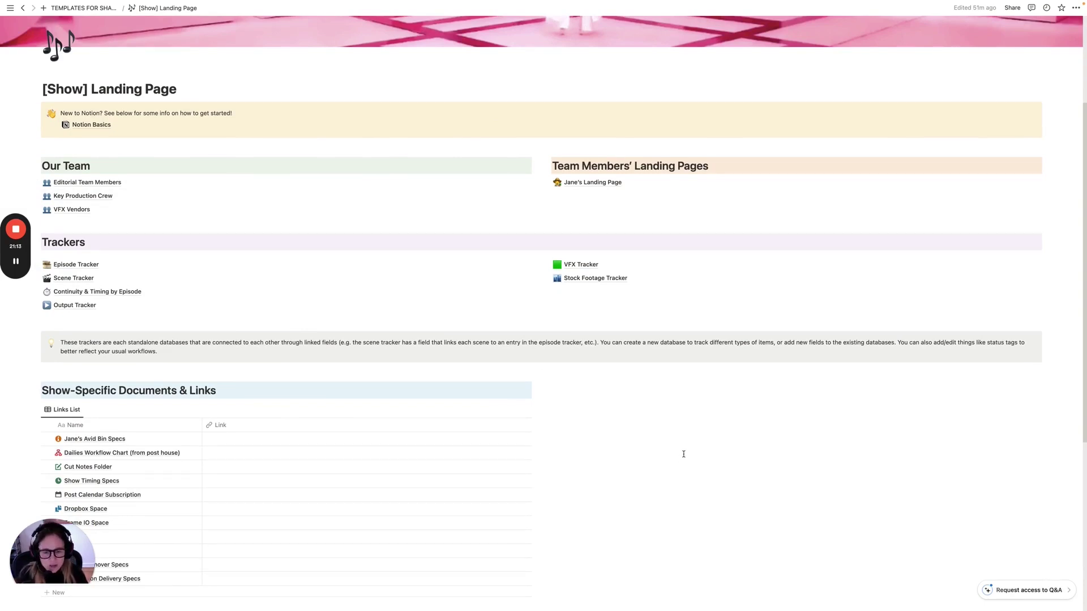
scroll(682, 454, down, 2)
scroll(683, 453, down, 2)
scroll(685, 455, down, 2)
scroll(686, 458, up, 4)
scroll(686, 457, up, 2)
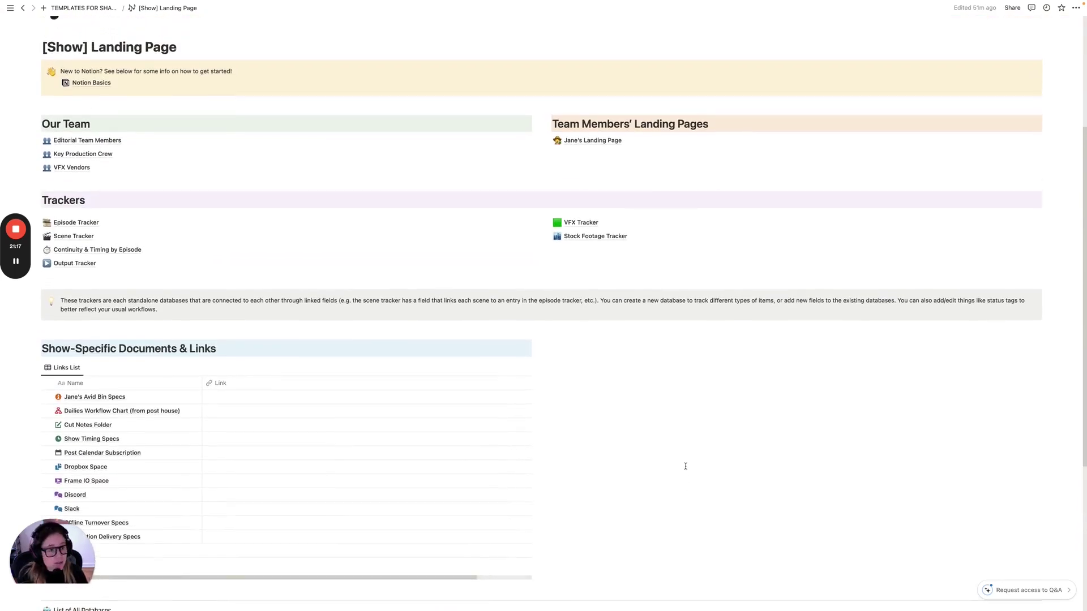
scroll(685, 465, up, 1)
scroll(685, 466, up, 2)
scroll(685, 465, up, 1)
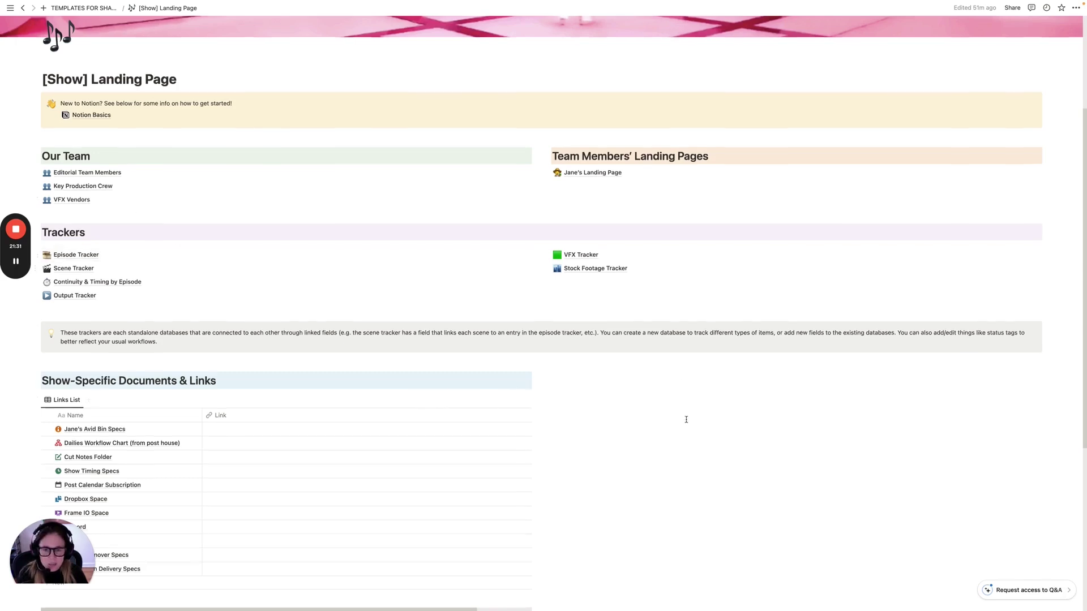
scroll(685, 419, up, 3)
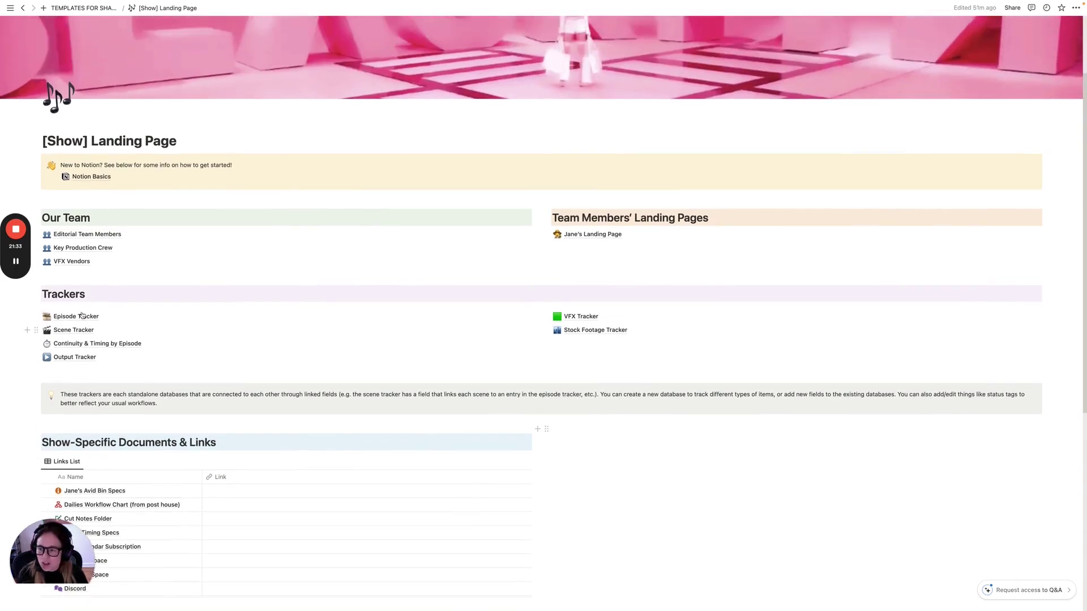